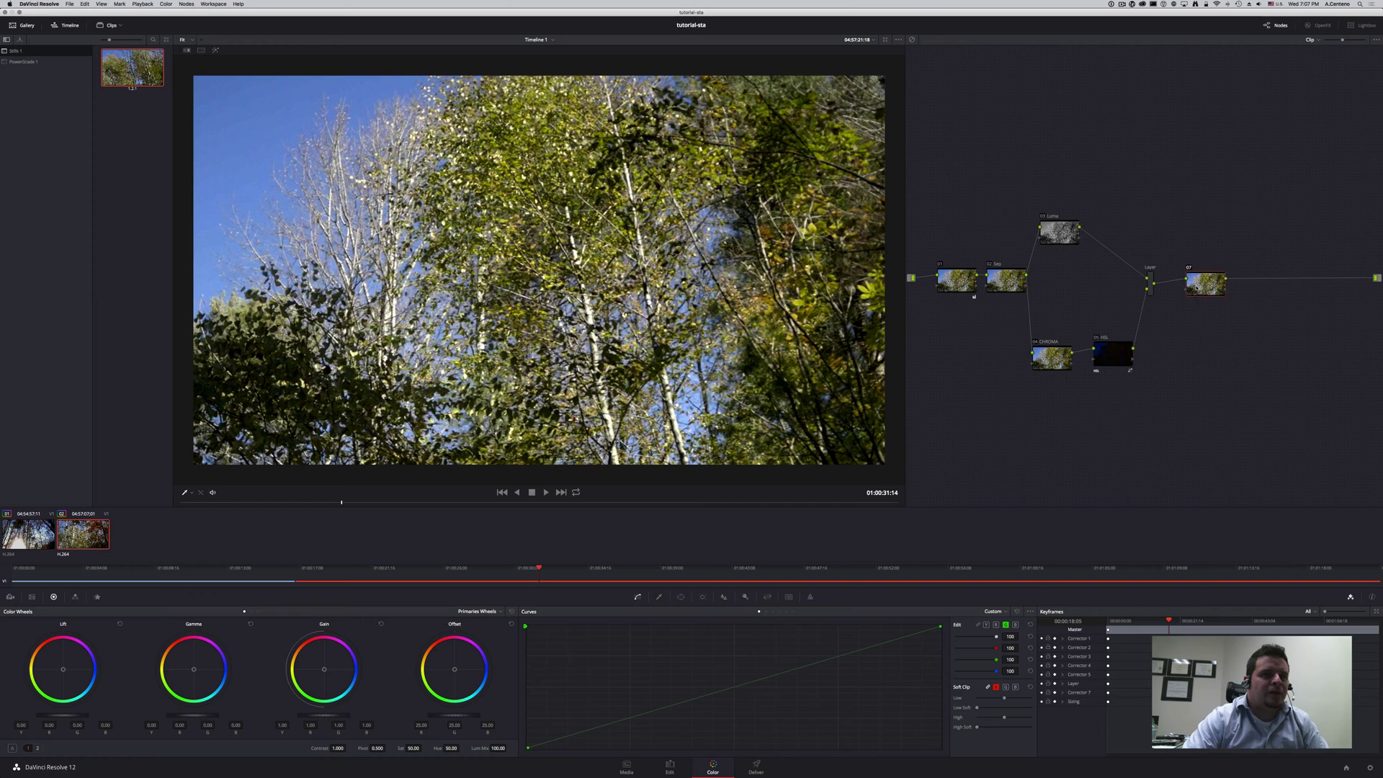
- Delete node 07 after the Layer, tidy the node layout, then delete the 05 HSL node
key("Delete")
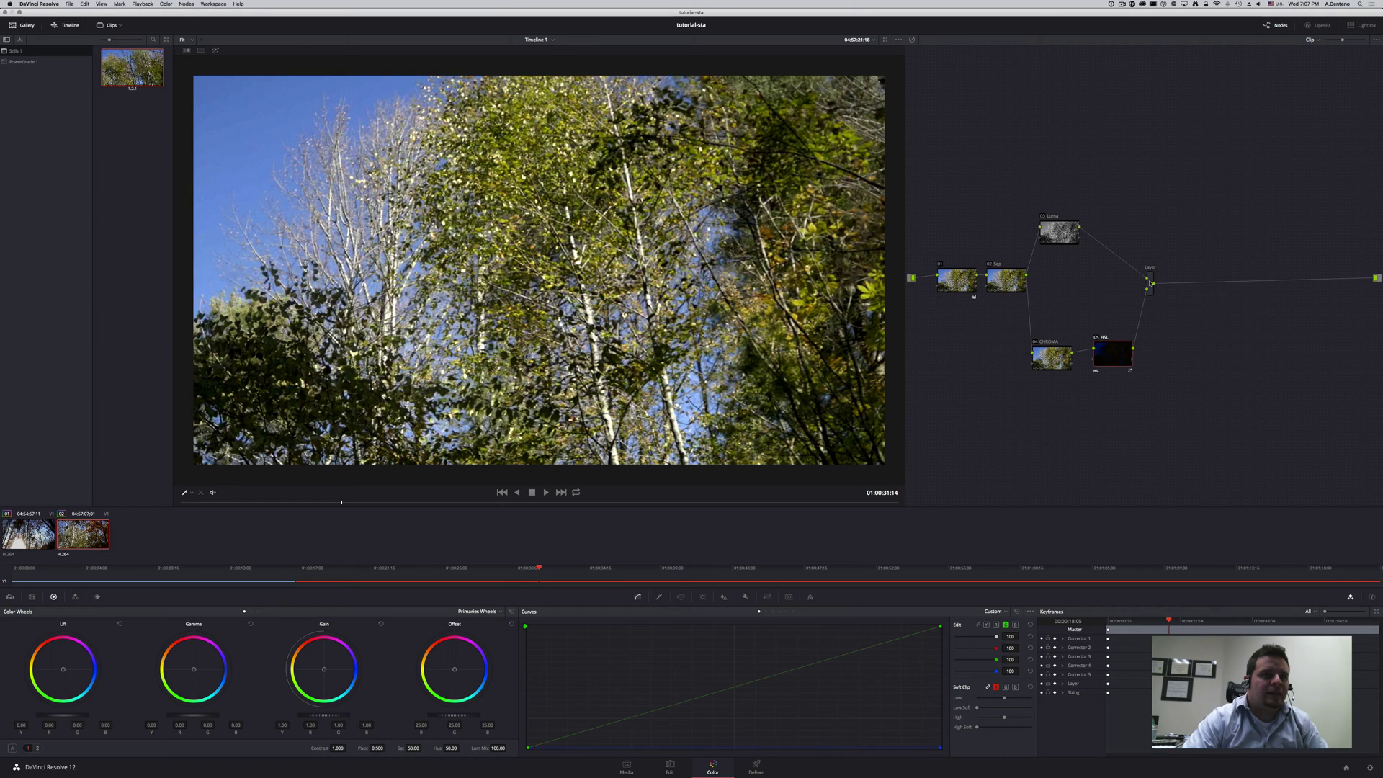
left_click_drag(1150, 285, 1163, 285)
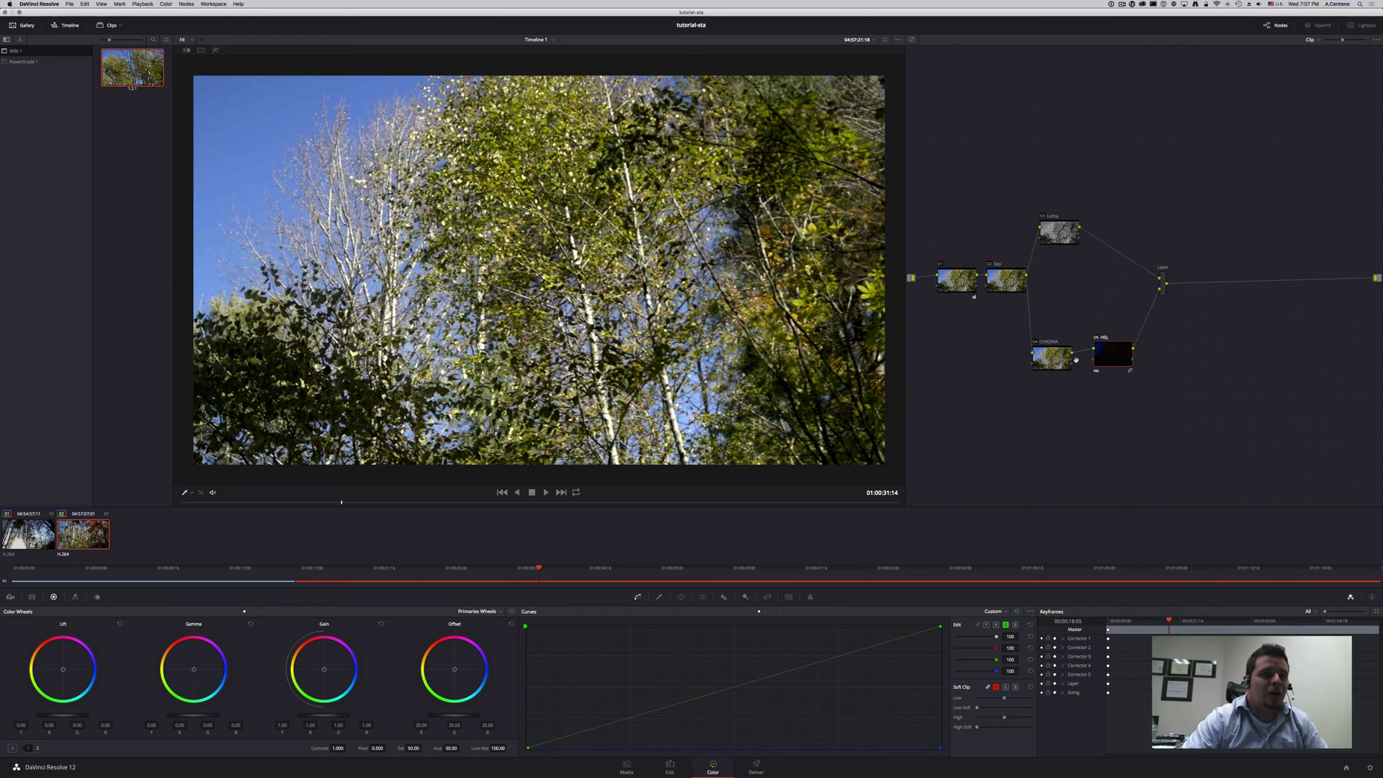
left_click_drag(1052, 358, 1044, 358)
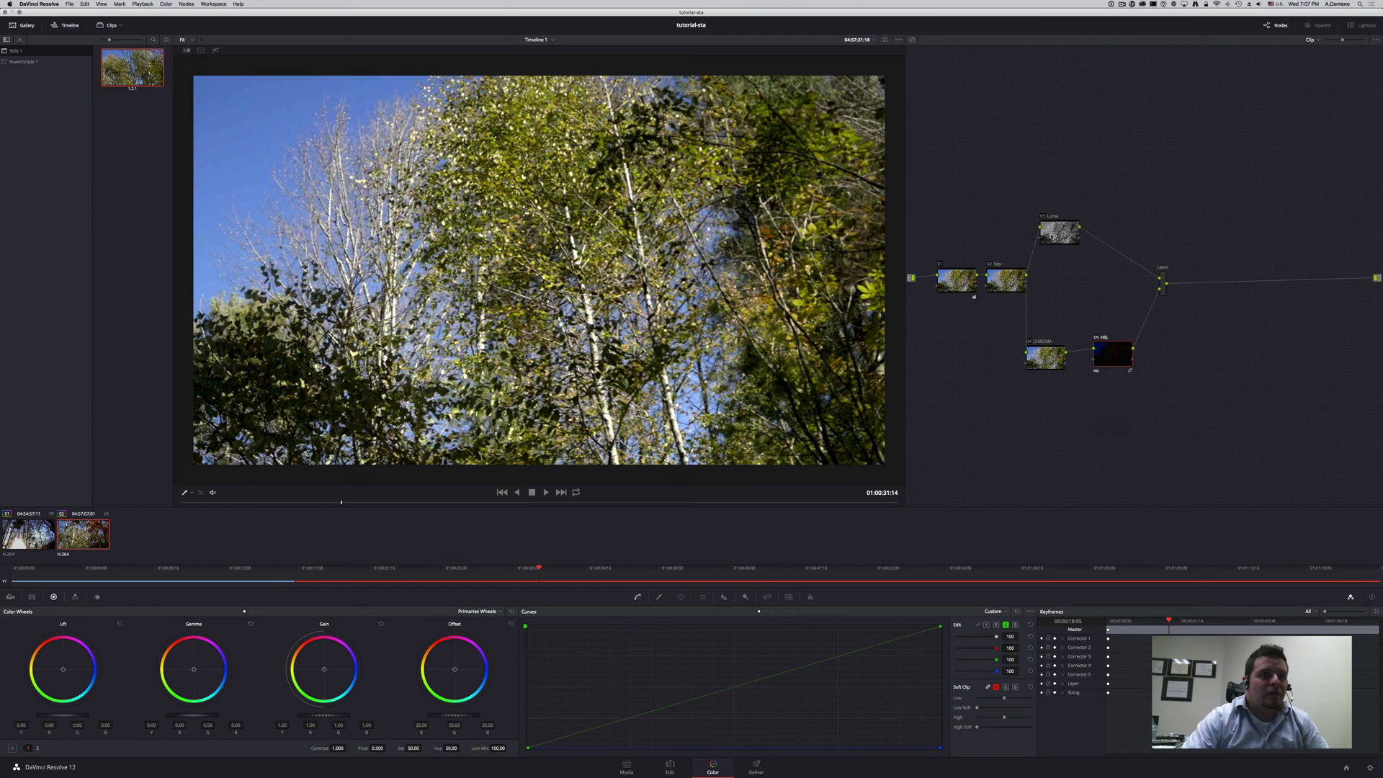
left_click_drag(958, 282, 984, 285)
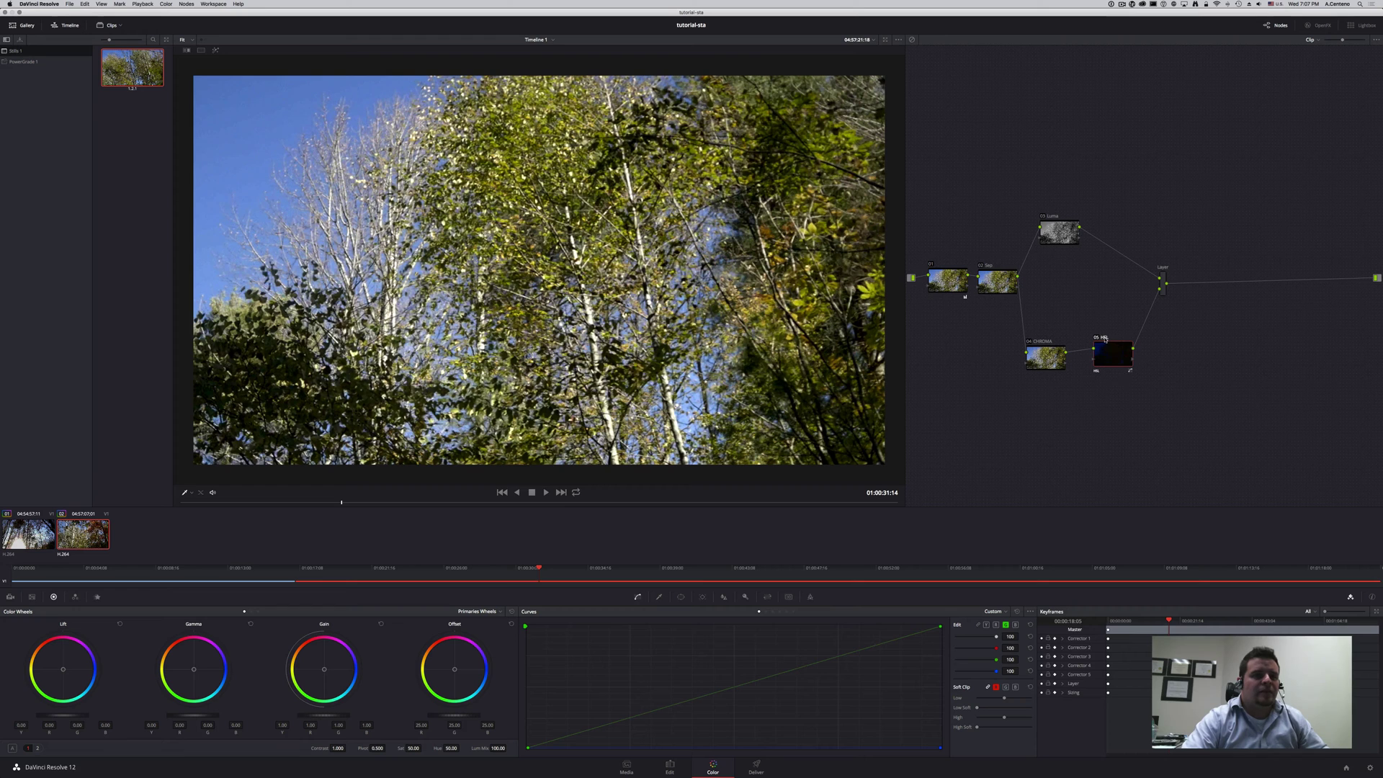
left_click_drag(1108, 350, 1101, 348)
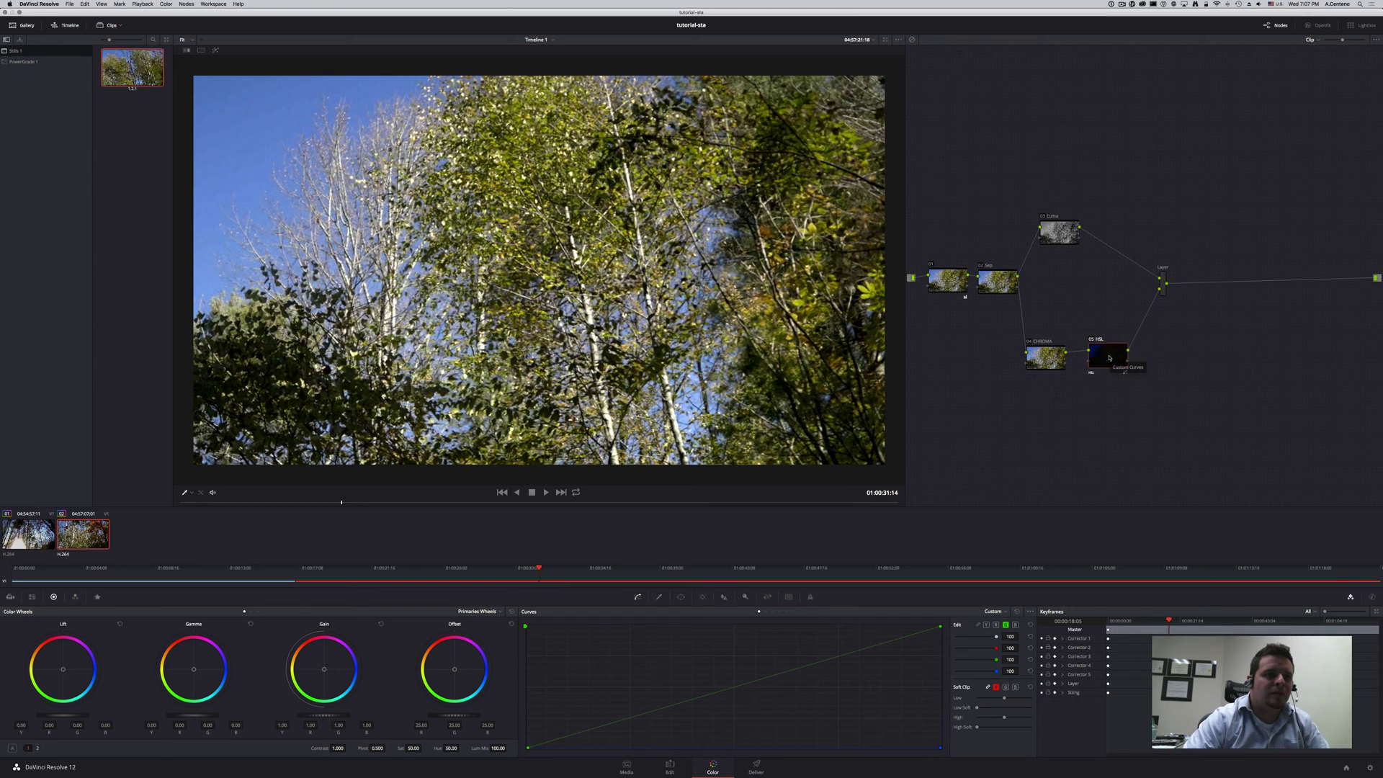
key("Delete")
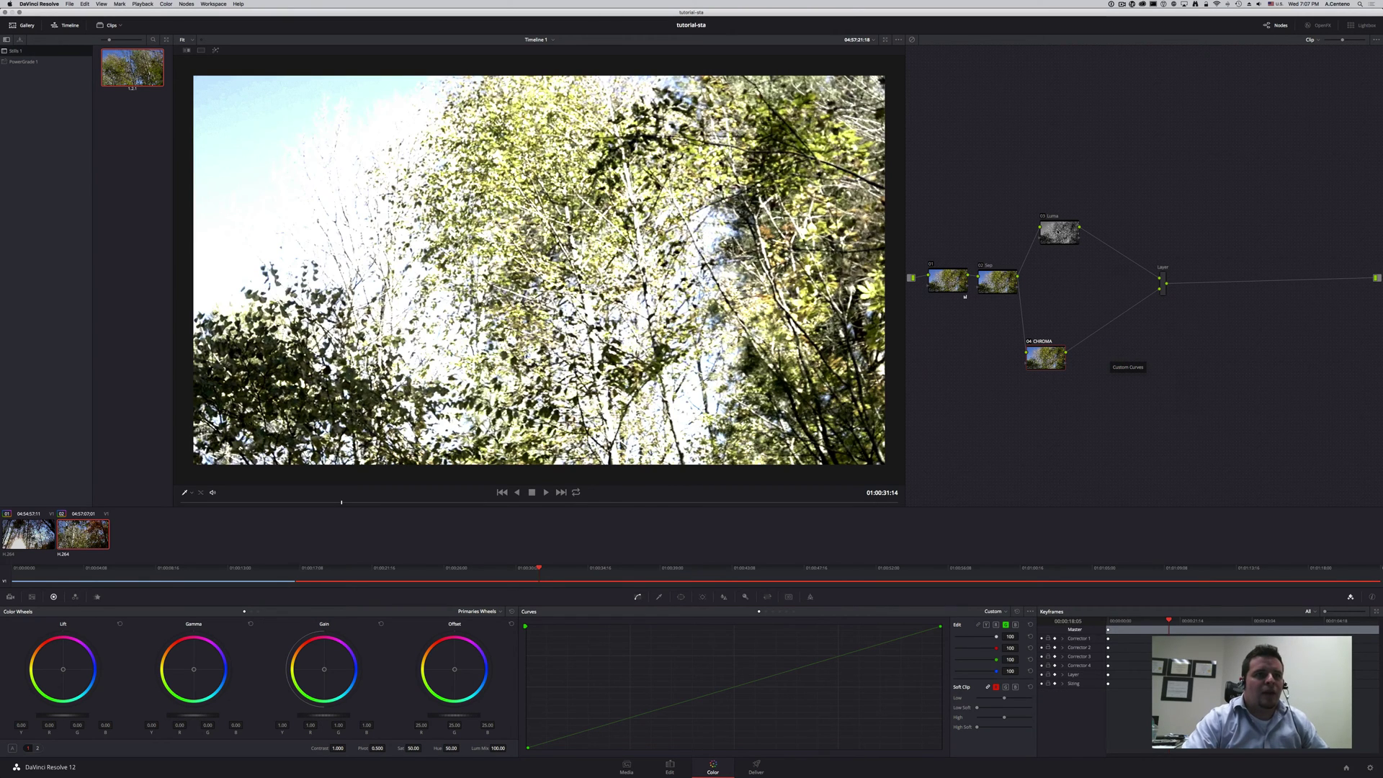
- Reposition Luma and Chroma, then inspect 03 Luma's RGB Mixer with highlight mode toggled on and off
left_click_drag(1057, 232, 1050, 229)
left_click_drag(1050, 373, 1062, 367)
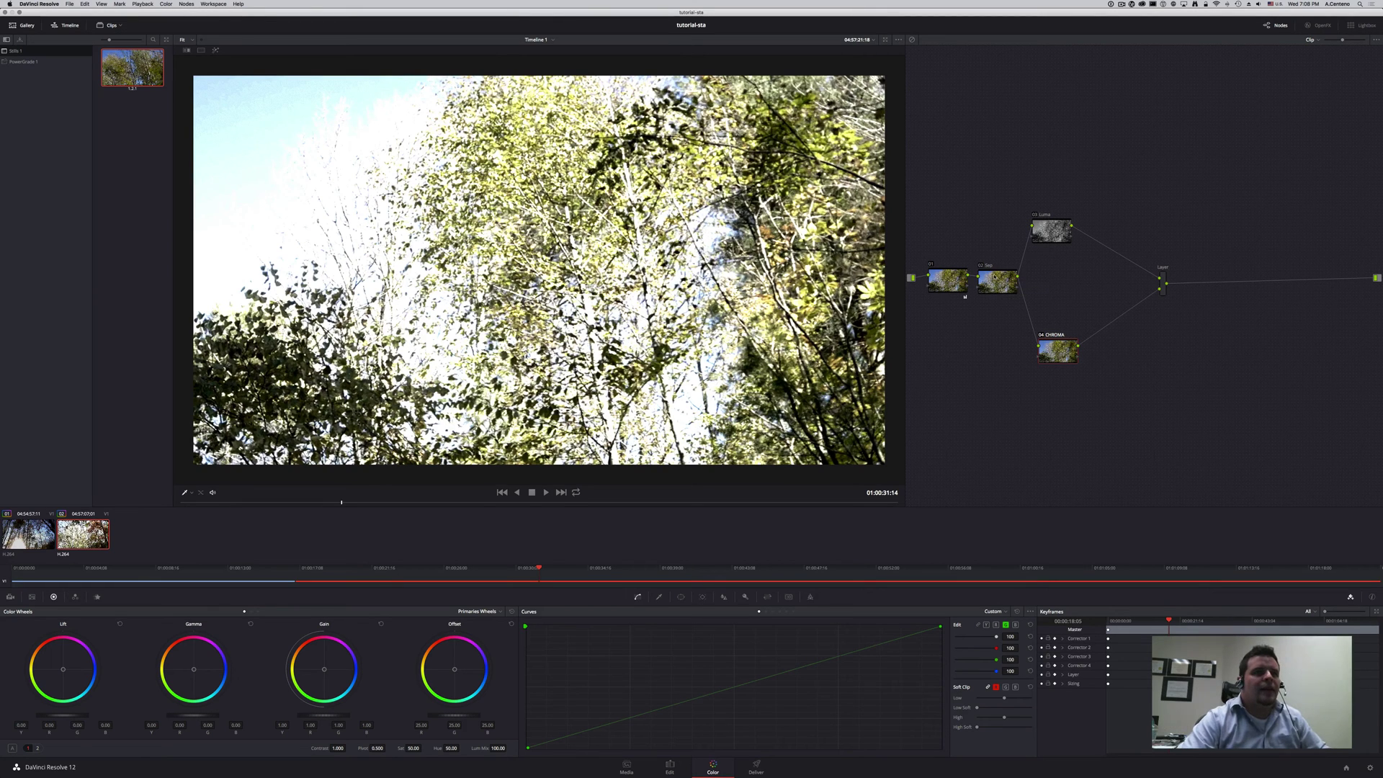
left_click(1044, 230)
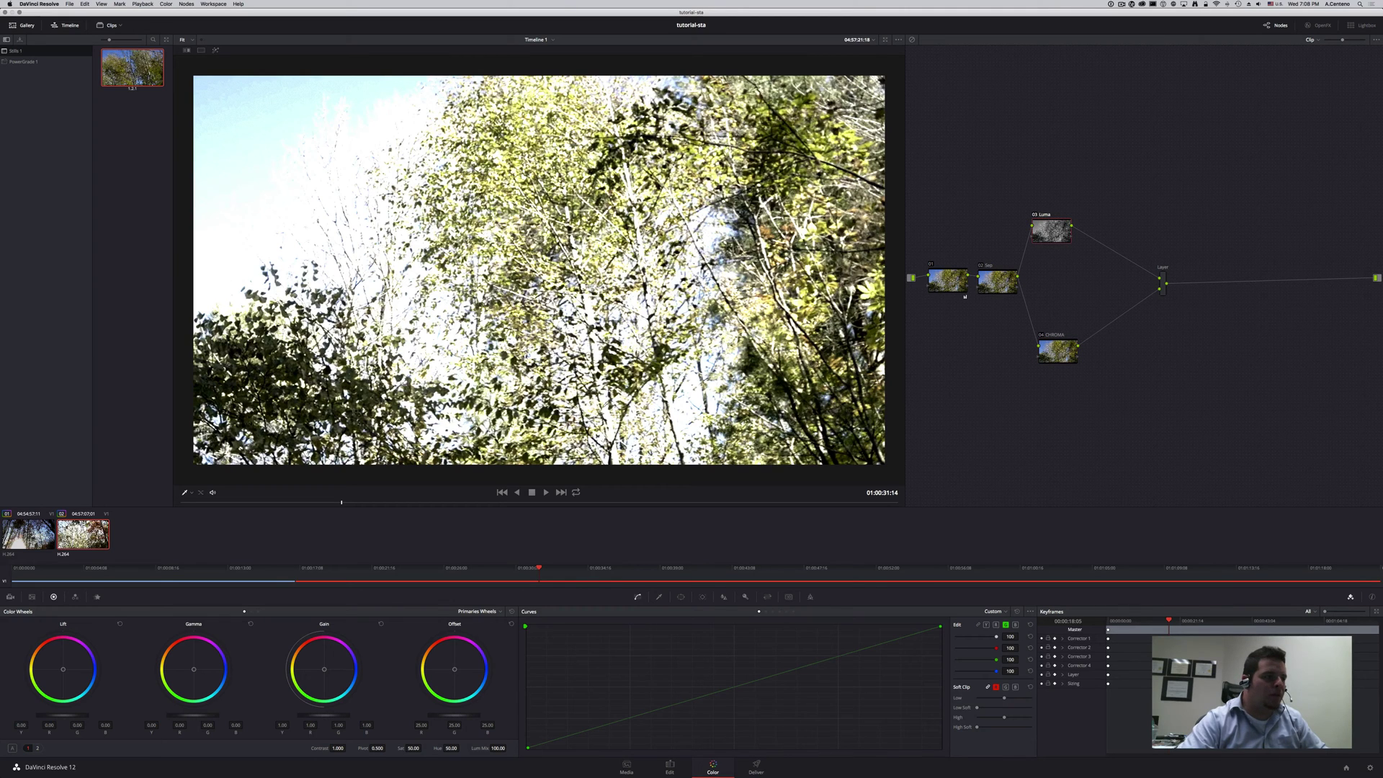
left_click(75, 597)
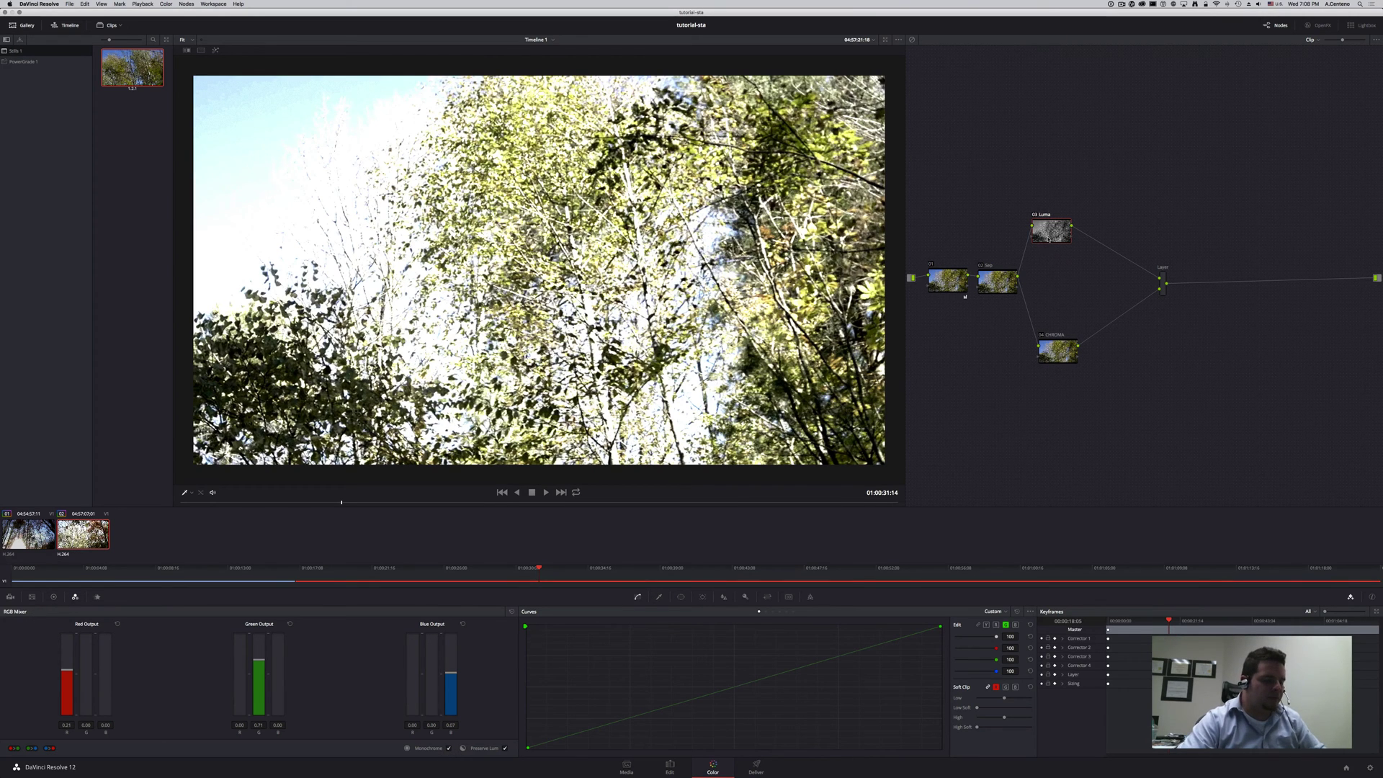
key("shift+h")
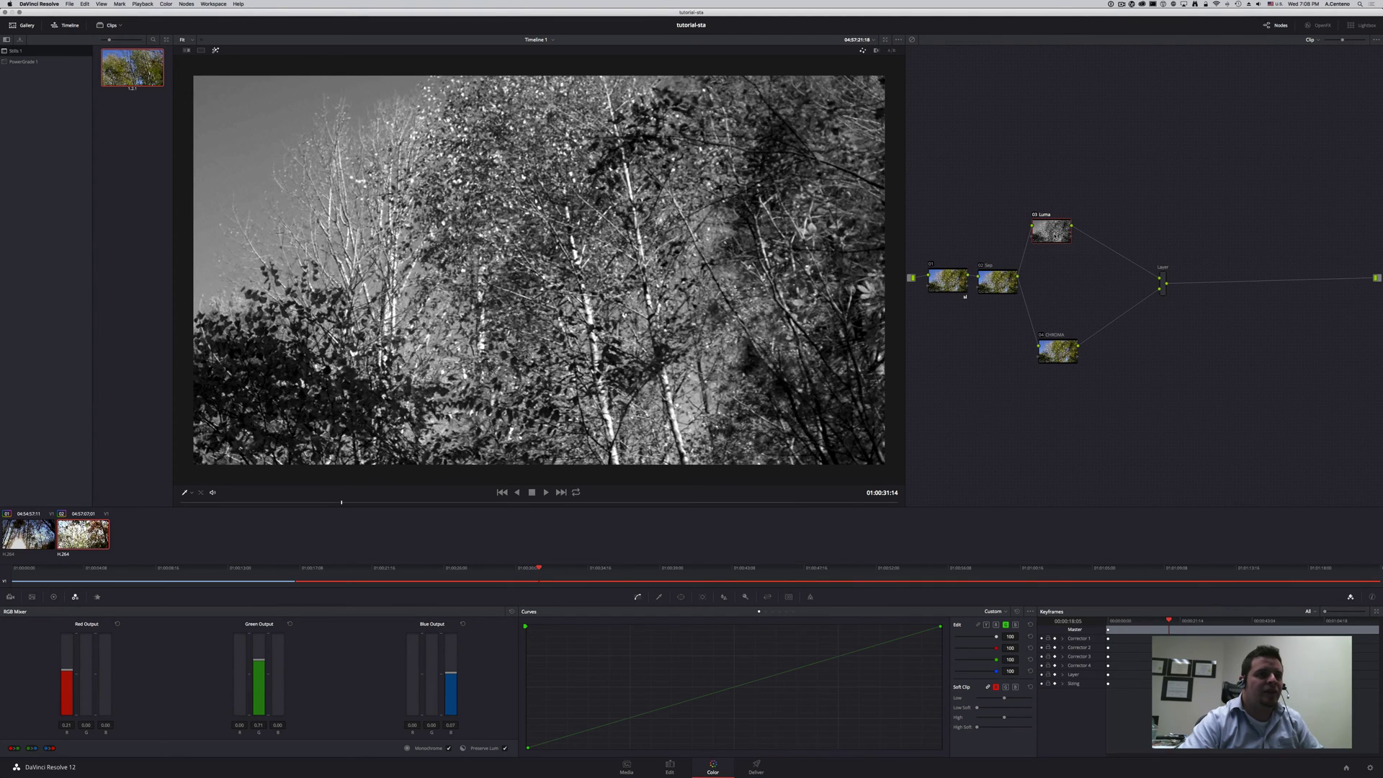
key("shift+d")
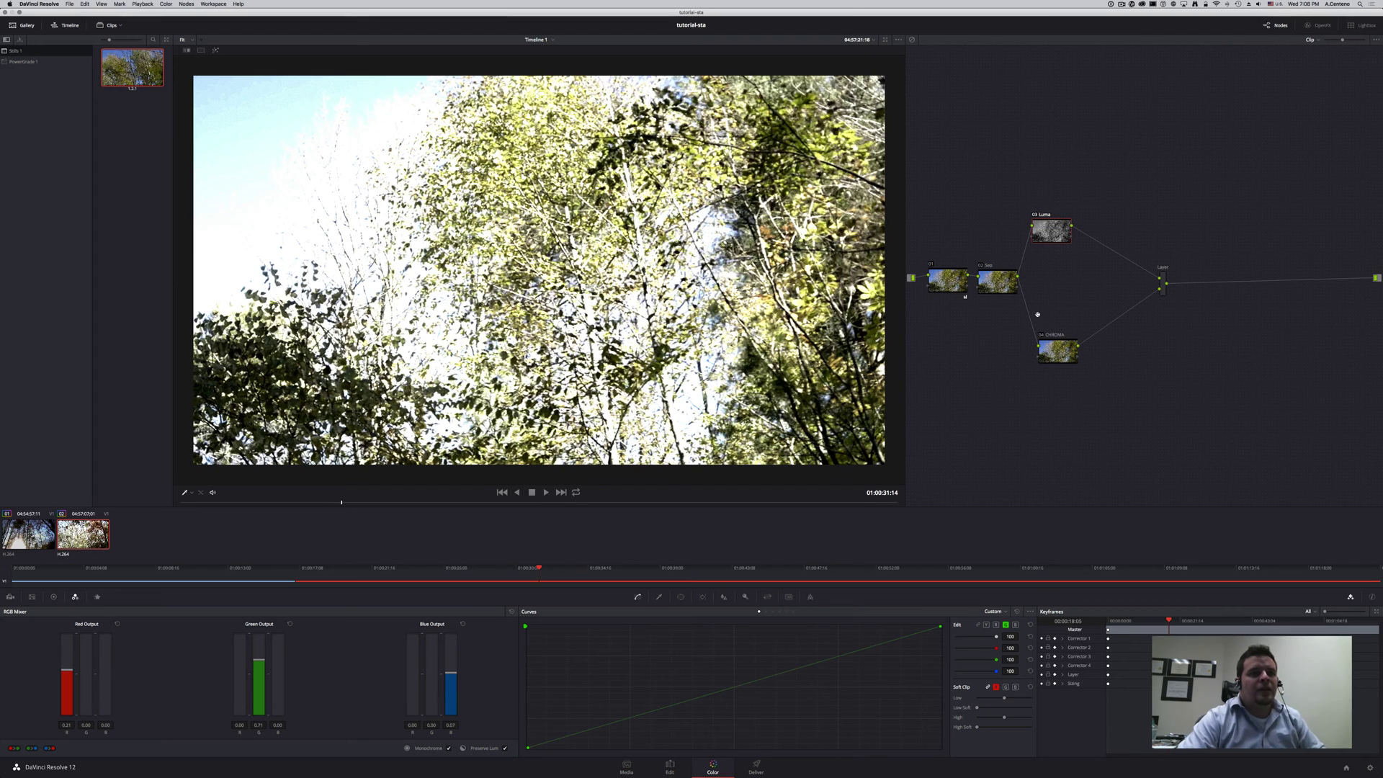
- Nudge the CHROMA node into place and move the Layer node to the right
left_click_drag(1053, 352, 1044, 349)
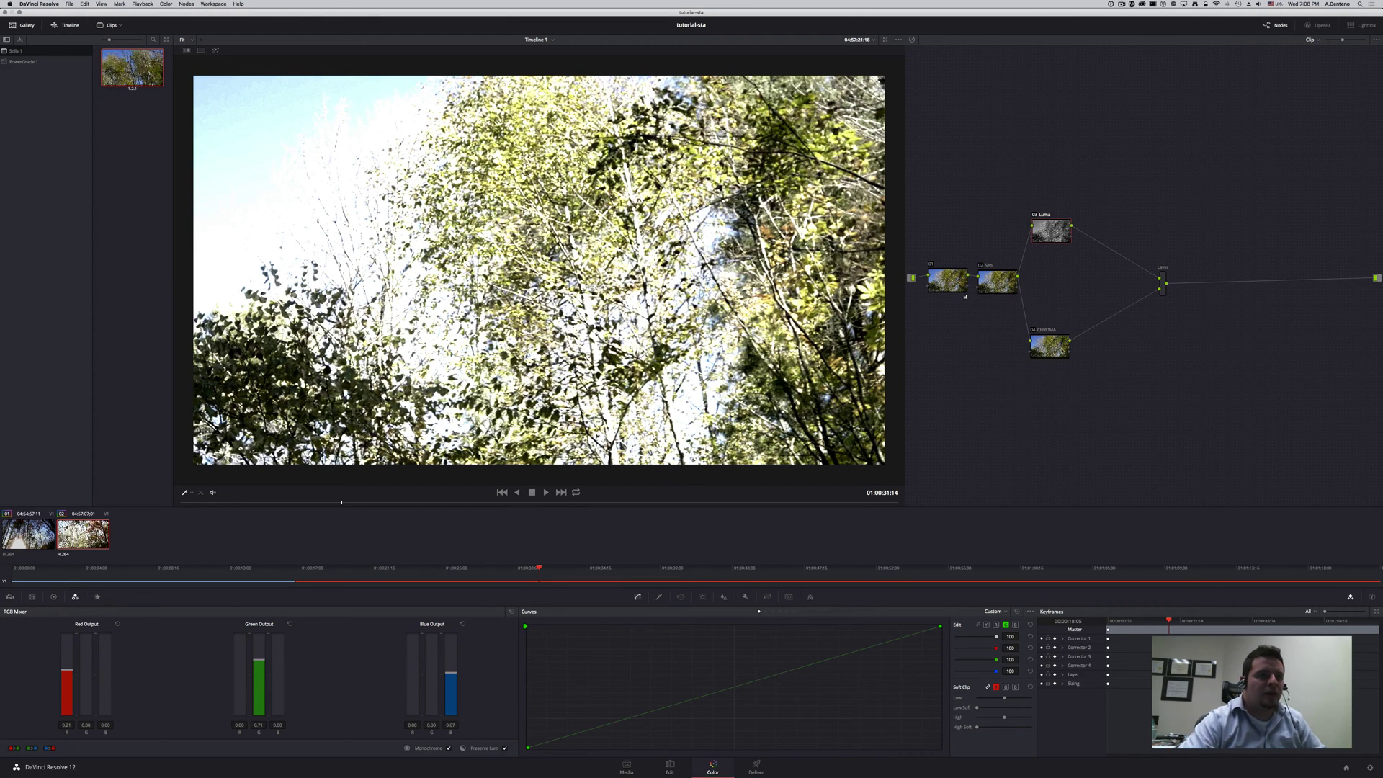
left_click_drag(1046, 350, 1045, 357)
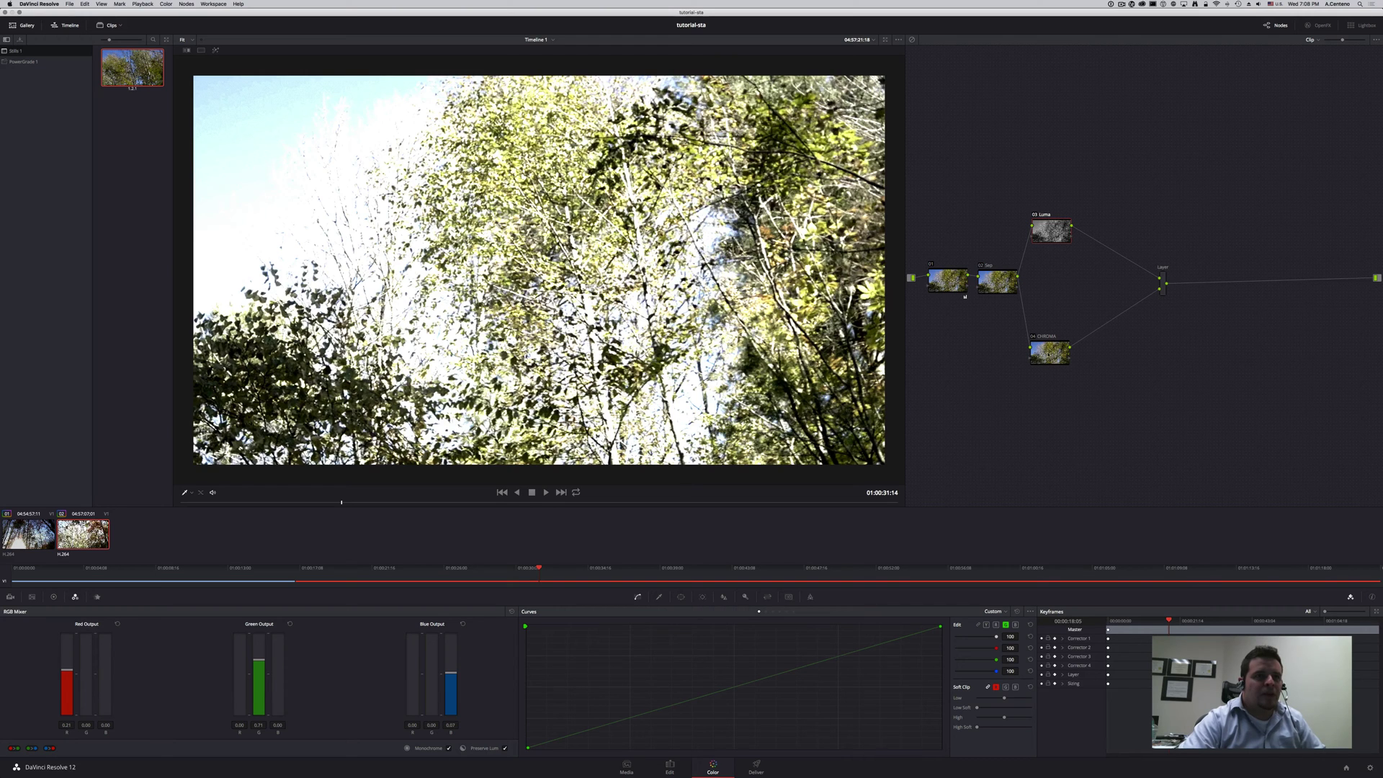
left_click_drag(1164, 276, 1171, 273)
- Check the Layer node's blend mode menu without changing it, and reposition the CHROMA node
right_click(1174, 278)
mouse_move(1225, 311)
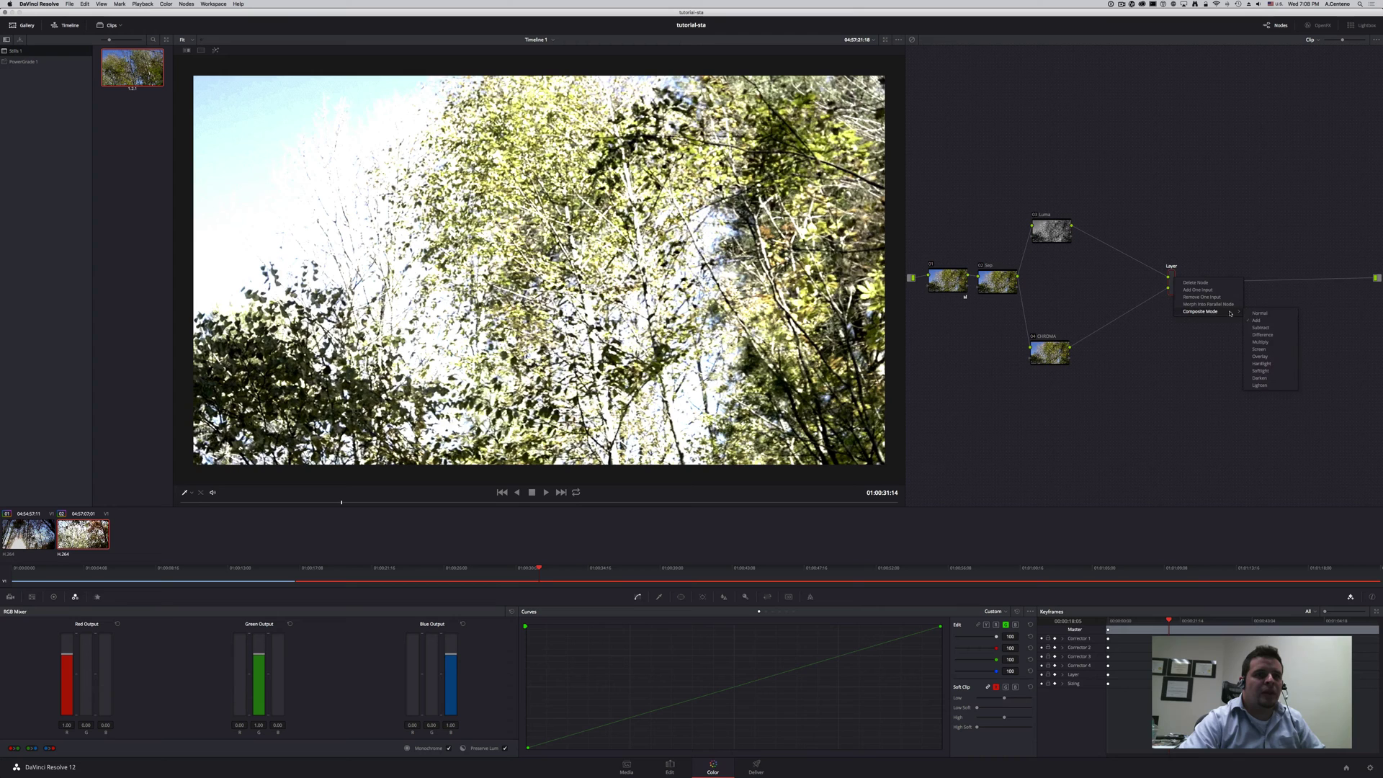
left_click(1017, 352)
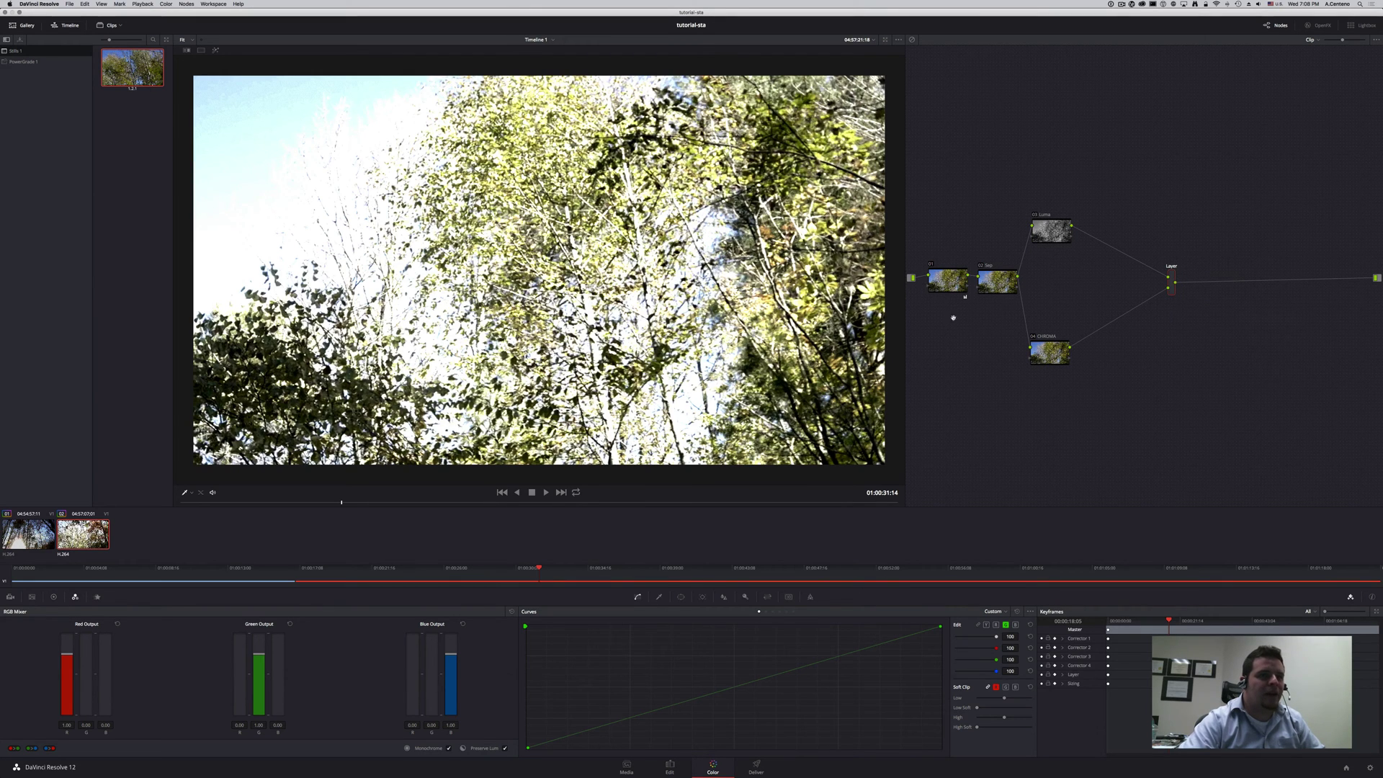
left_click_drag(1053, 354, 1057, 356)
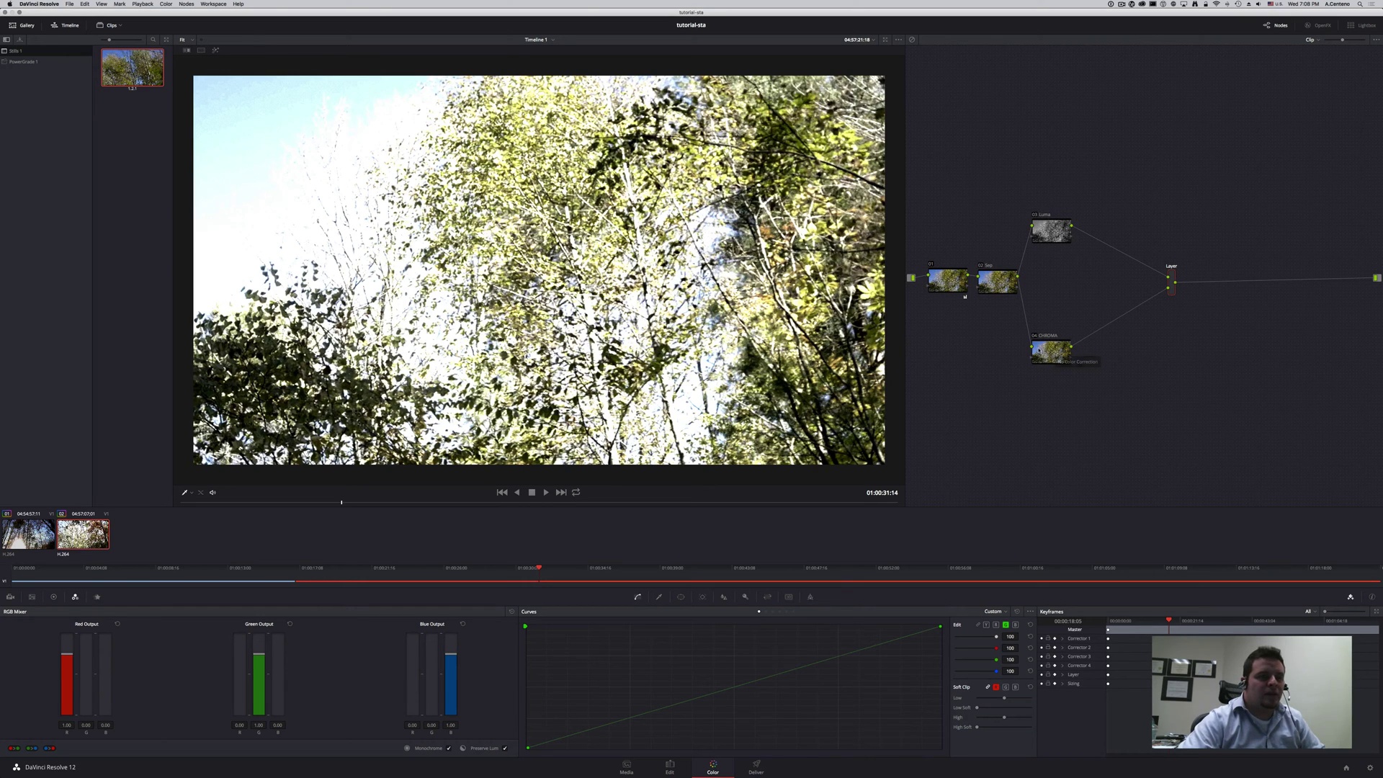
left_click_drag(1039, 350, 1036, 348)
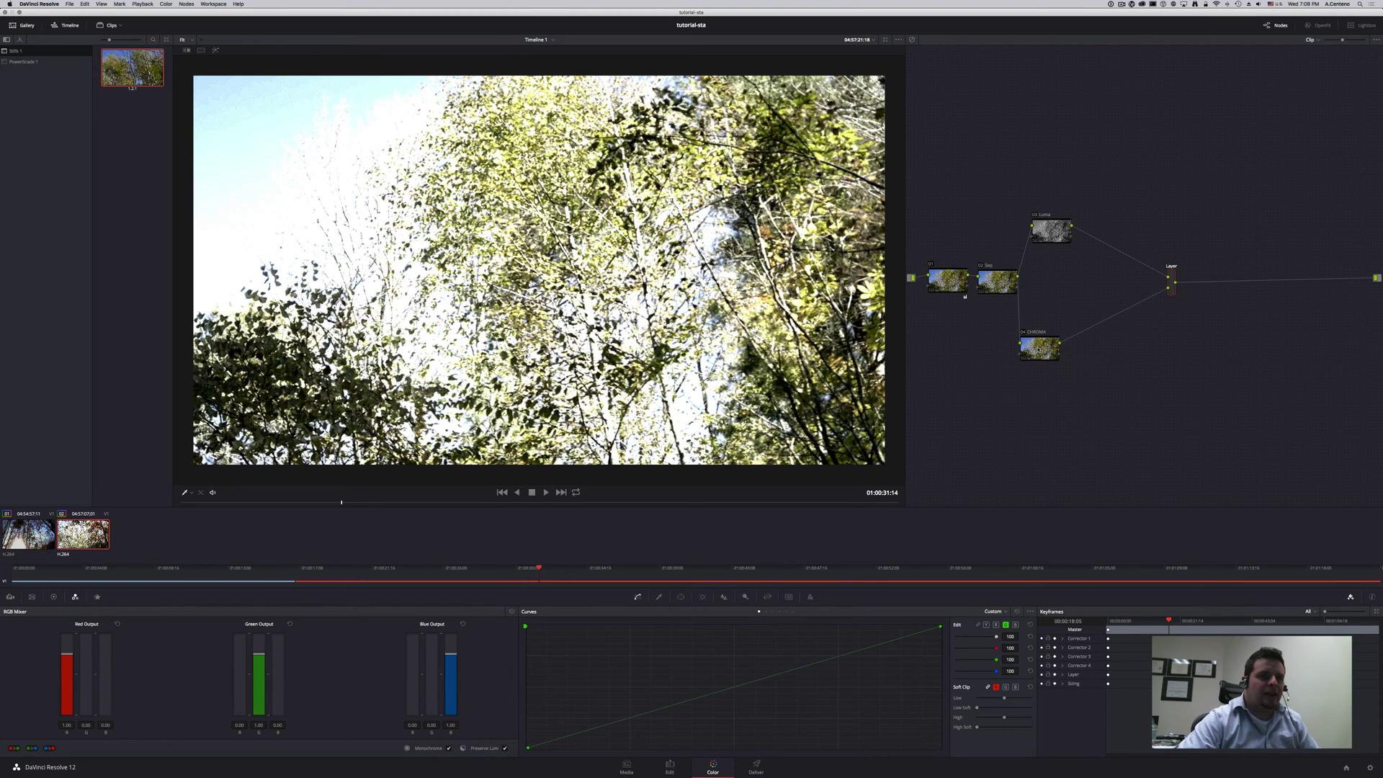
- Add serial node 06 after the CHROMA node, undoing one added after Layer by mistake
key("alt+s")
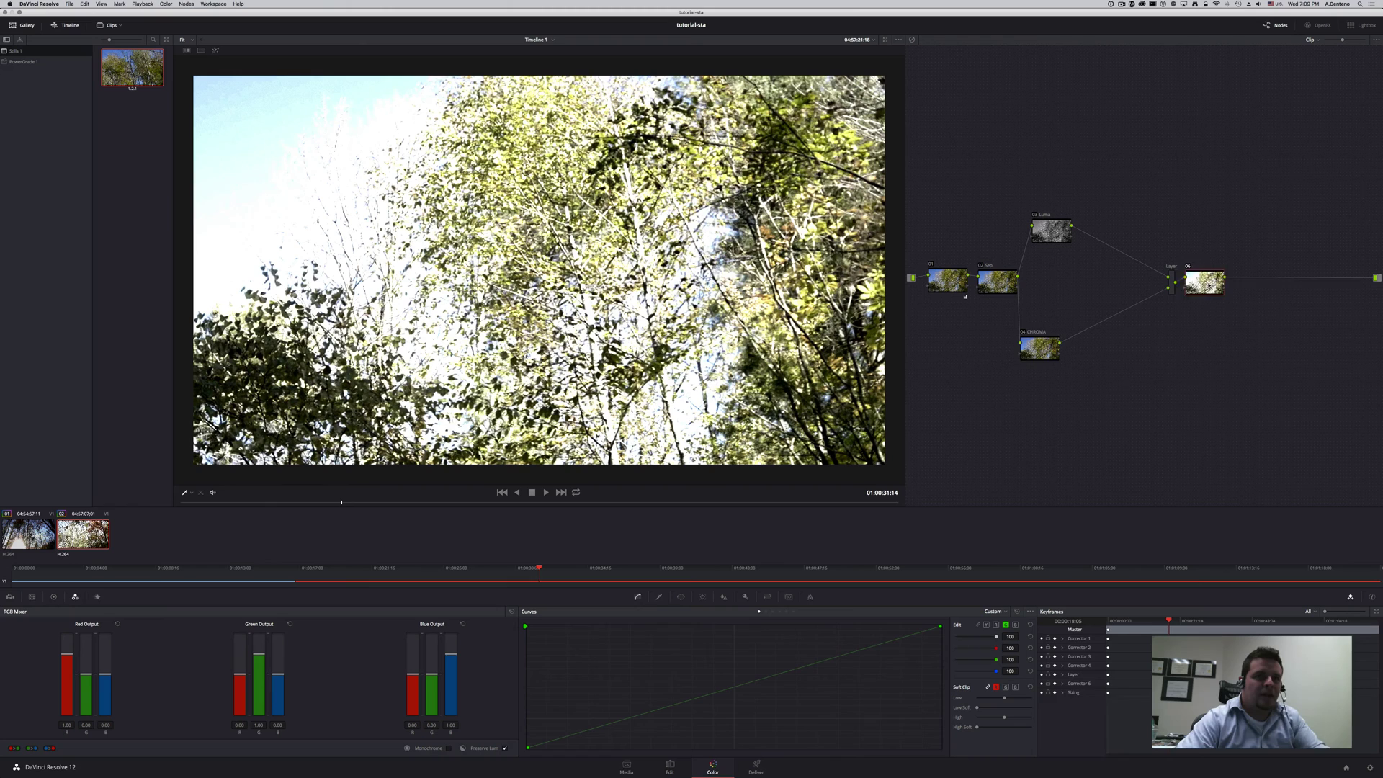
key("ctrl+z")
key("alt+s")
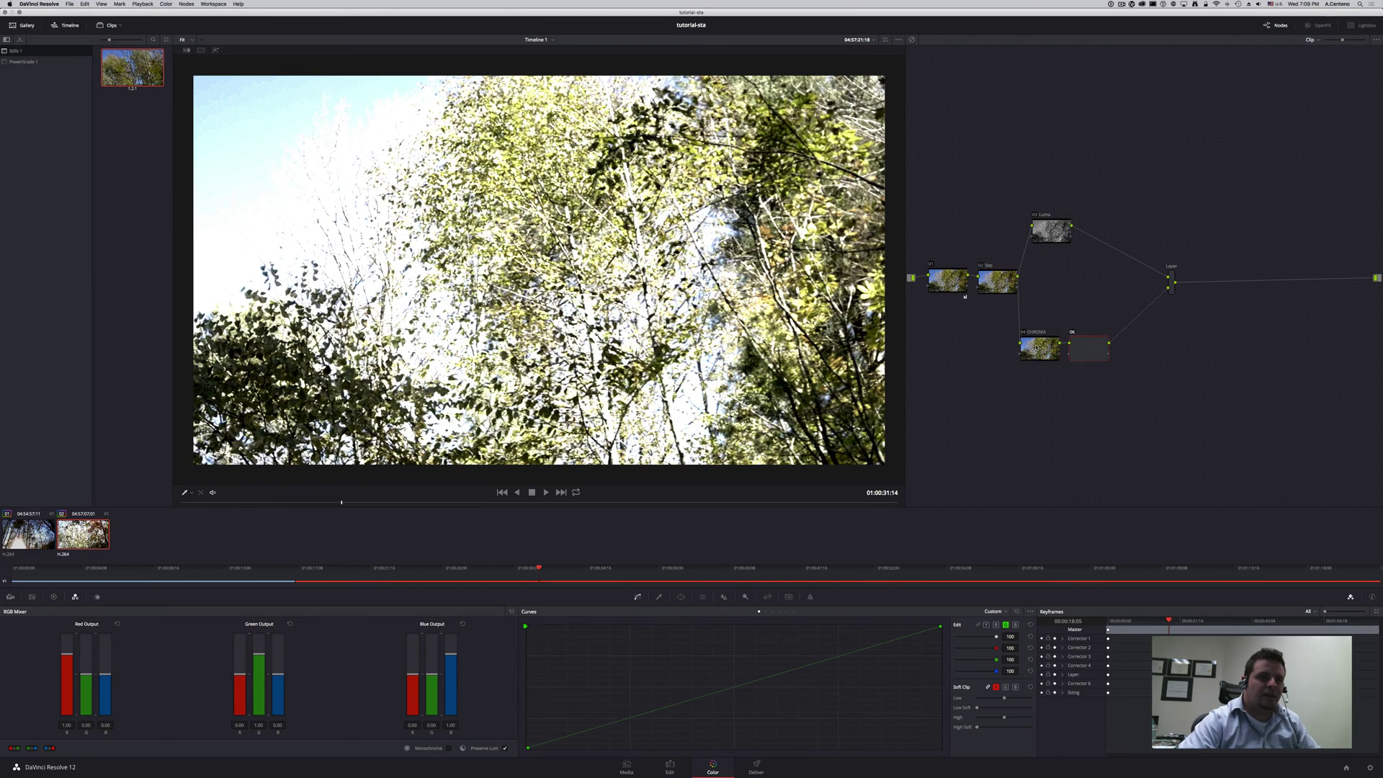
- Label node 06 'HSL', set it to the HSL colour space, and select the B curve channel
right_click(1087, 346)
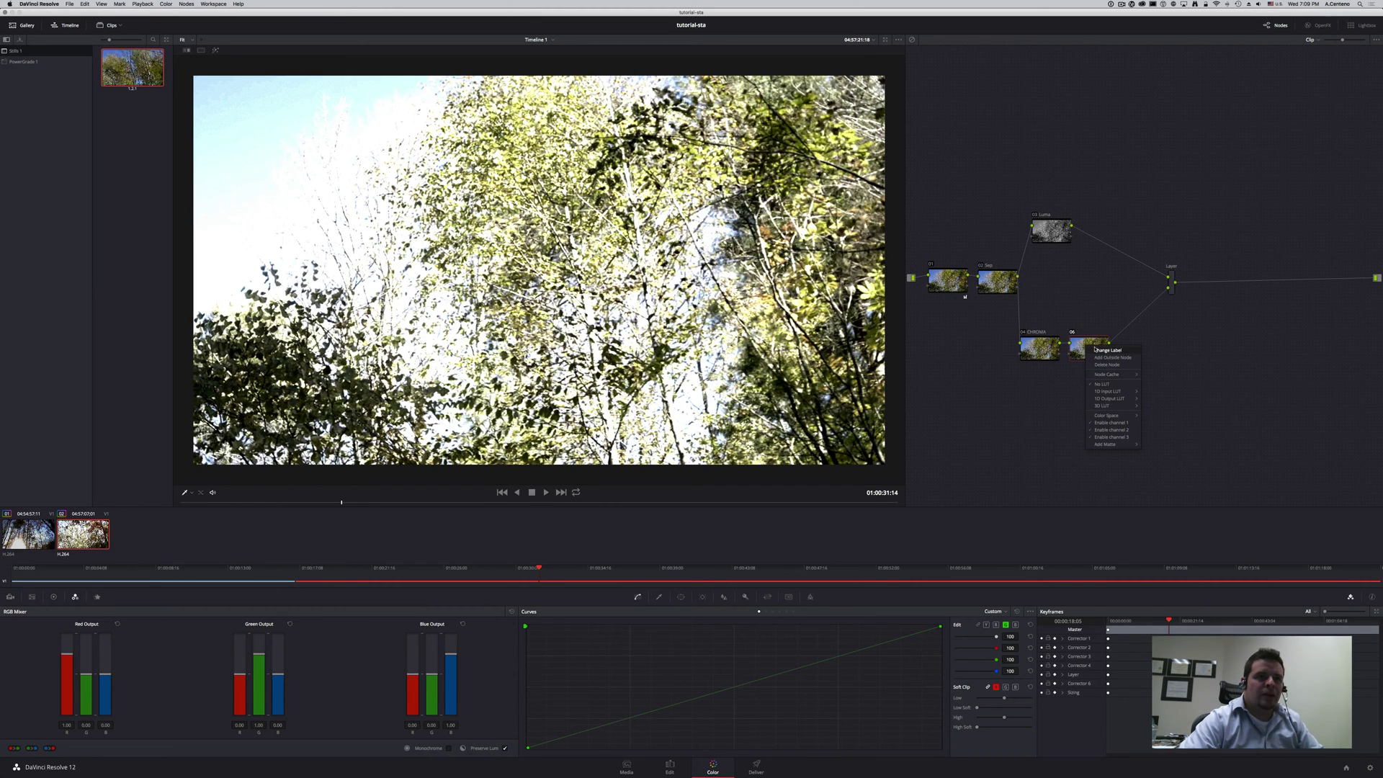
left_click(1099, 350)
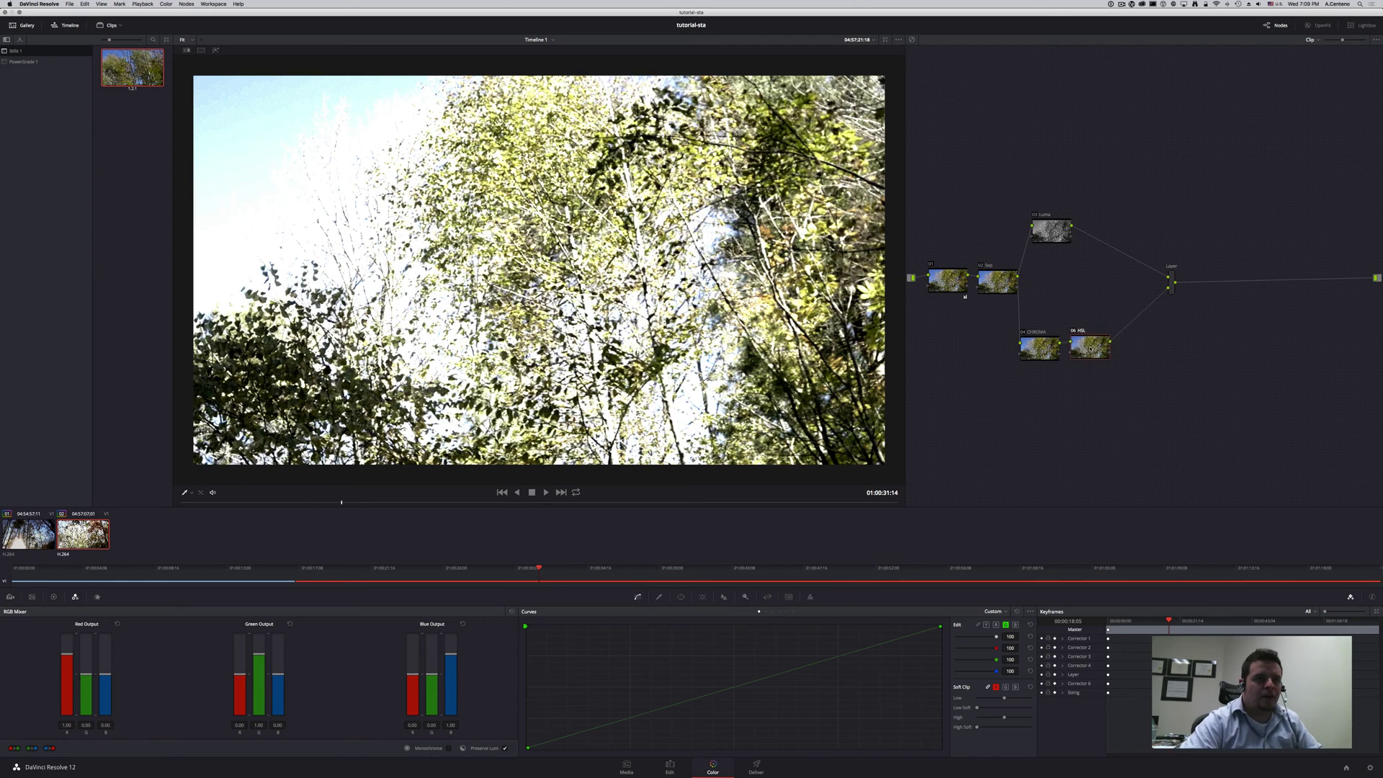
left_click_drag(1087, 351, 1093, 351)
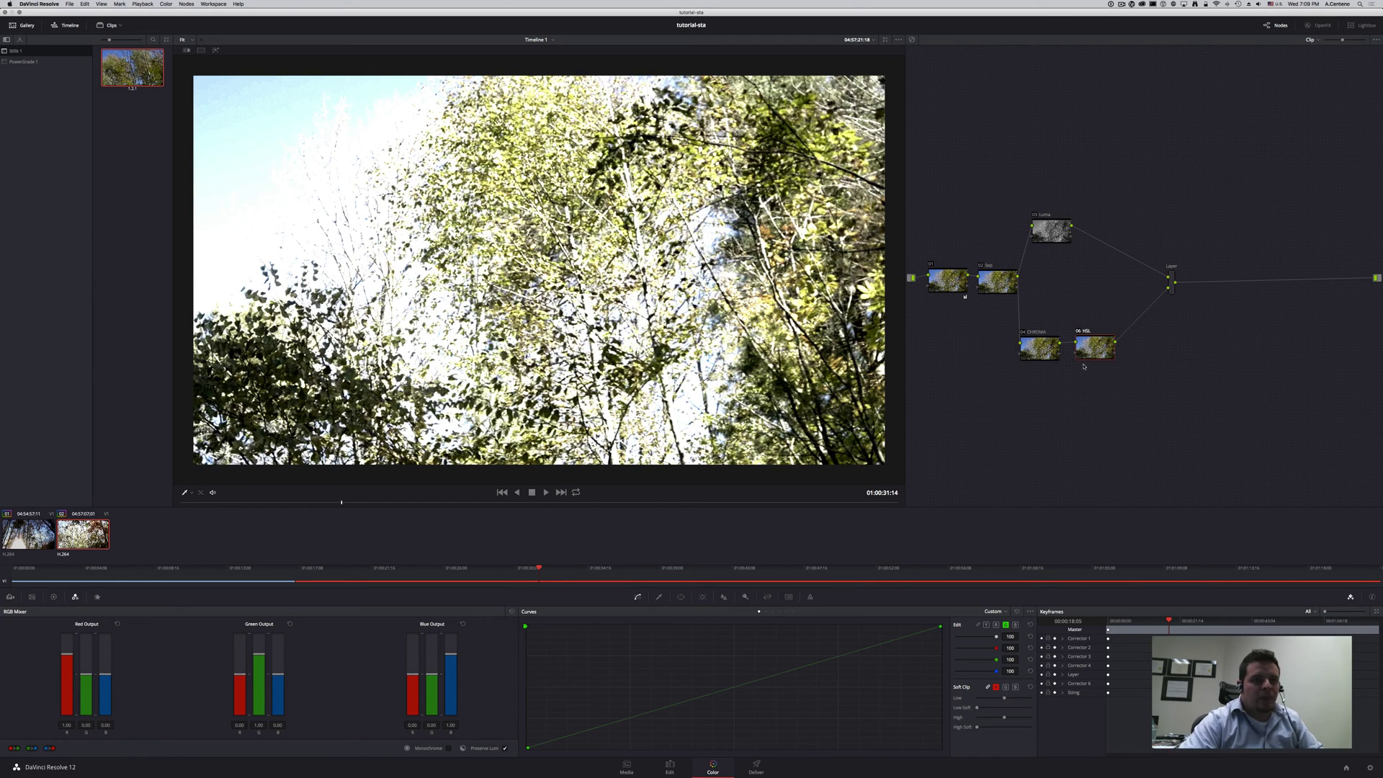
right_click(1091, 350)
mouse_move(1114, 421)
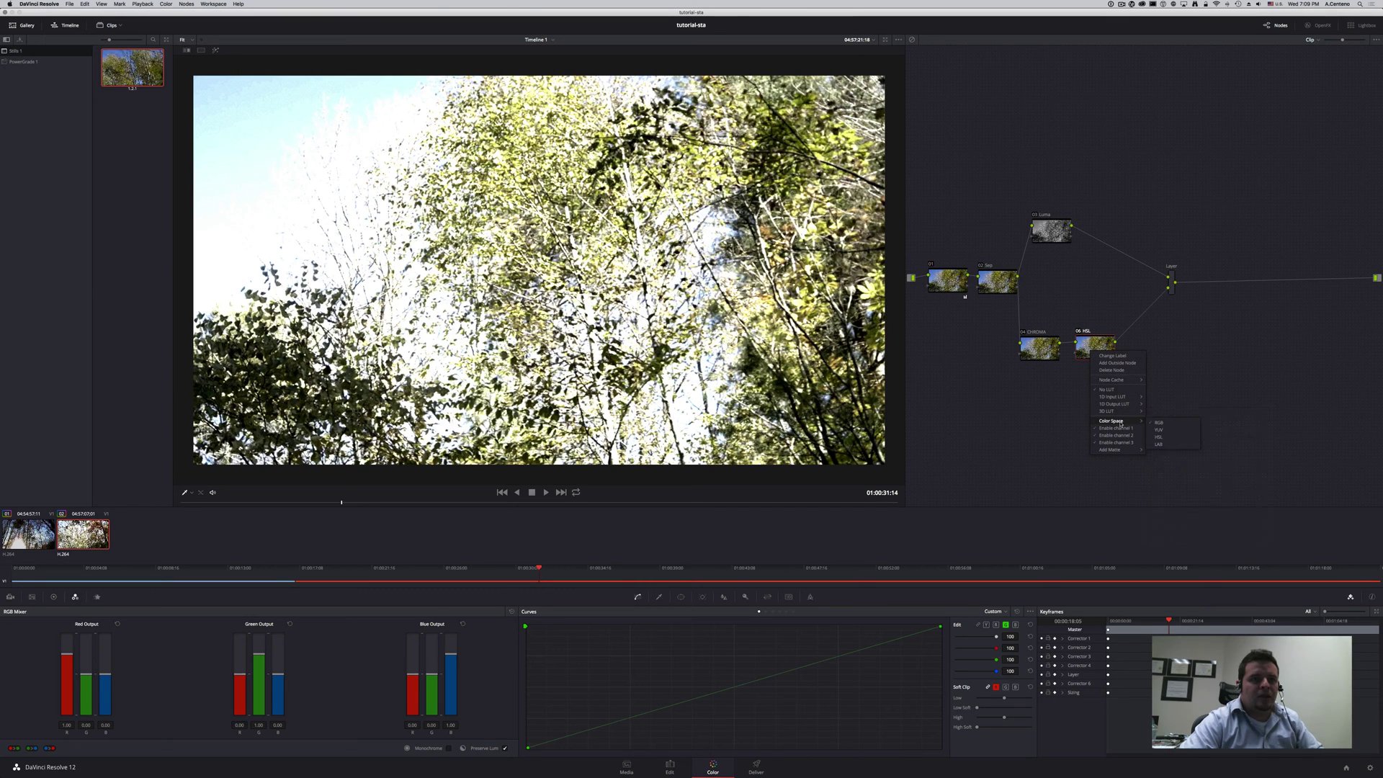
left_click(1158, 437)
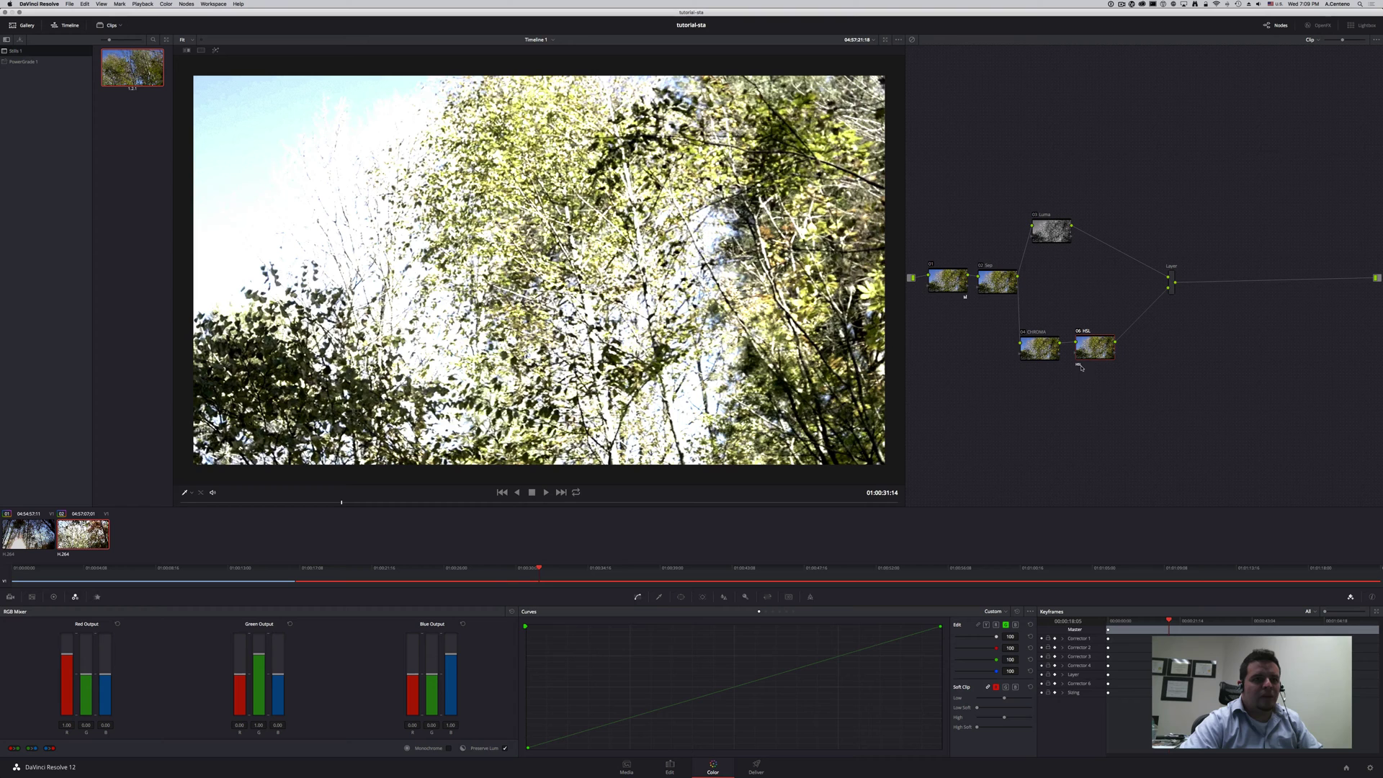
left_click(1016, 625)
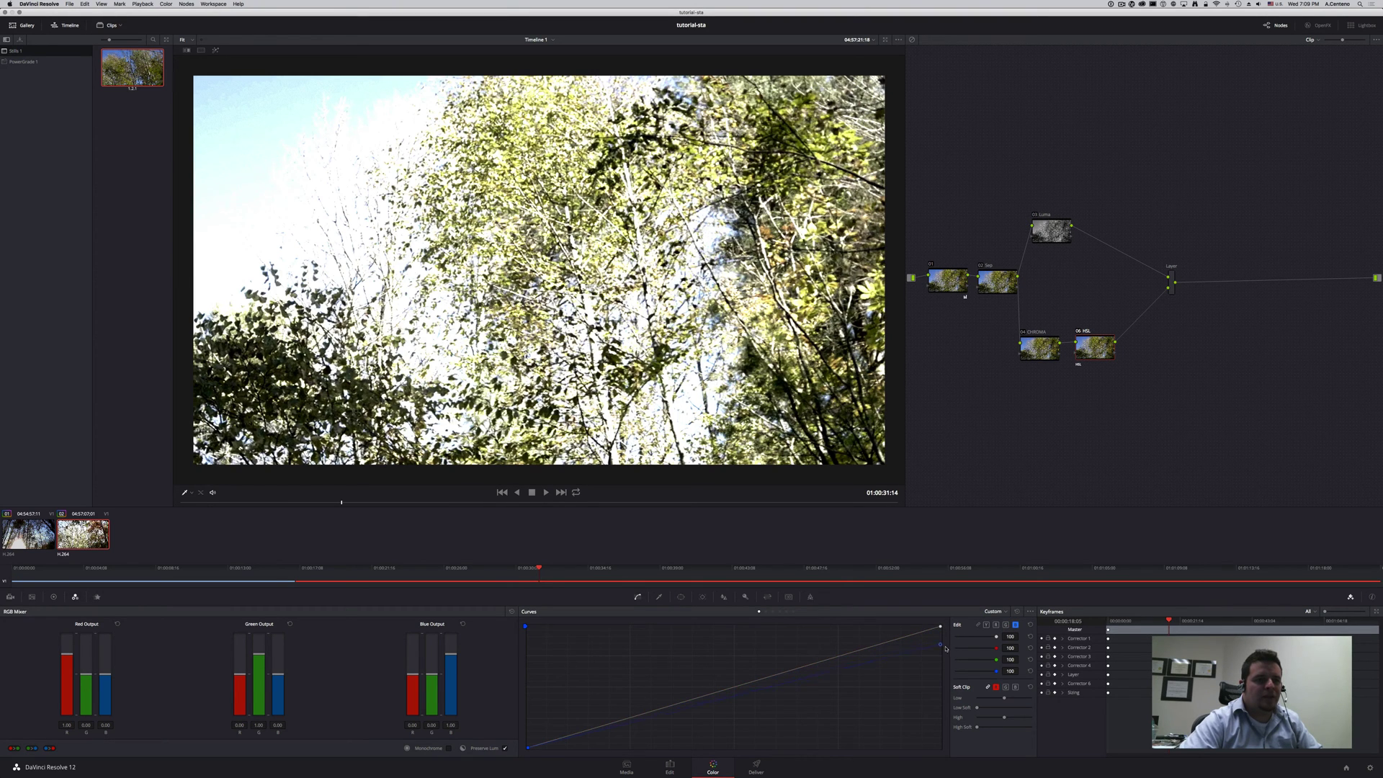
- Drag the blue curve's top-right point to the bottom, restoring the deep blue sky
left_click_drag(941, 628, 950, 748)
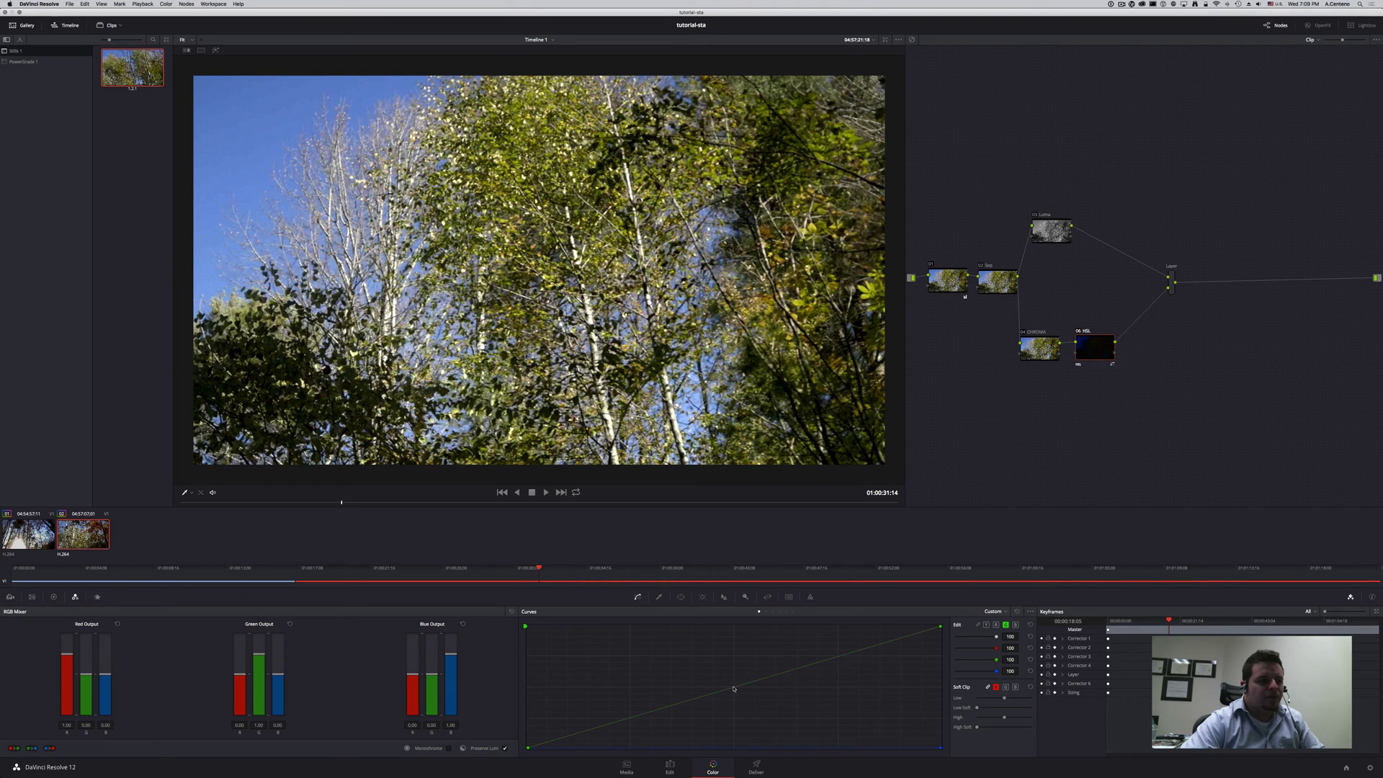
- Add a point on the HSL node's green curve and raise it to saturate sky and foliage
left_click_drag(731, 683, 714, 652)
left_click_drag(721, 666, 751, 725)
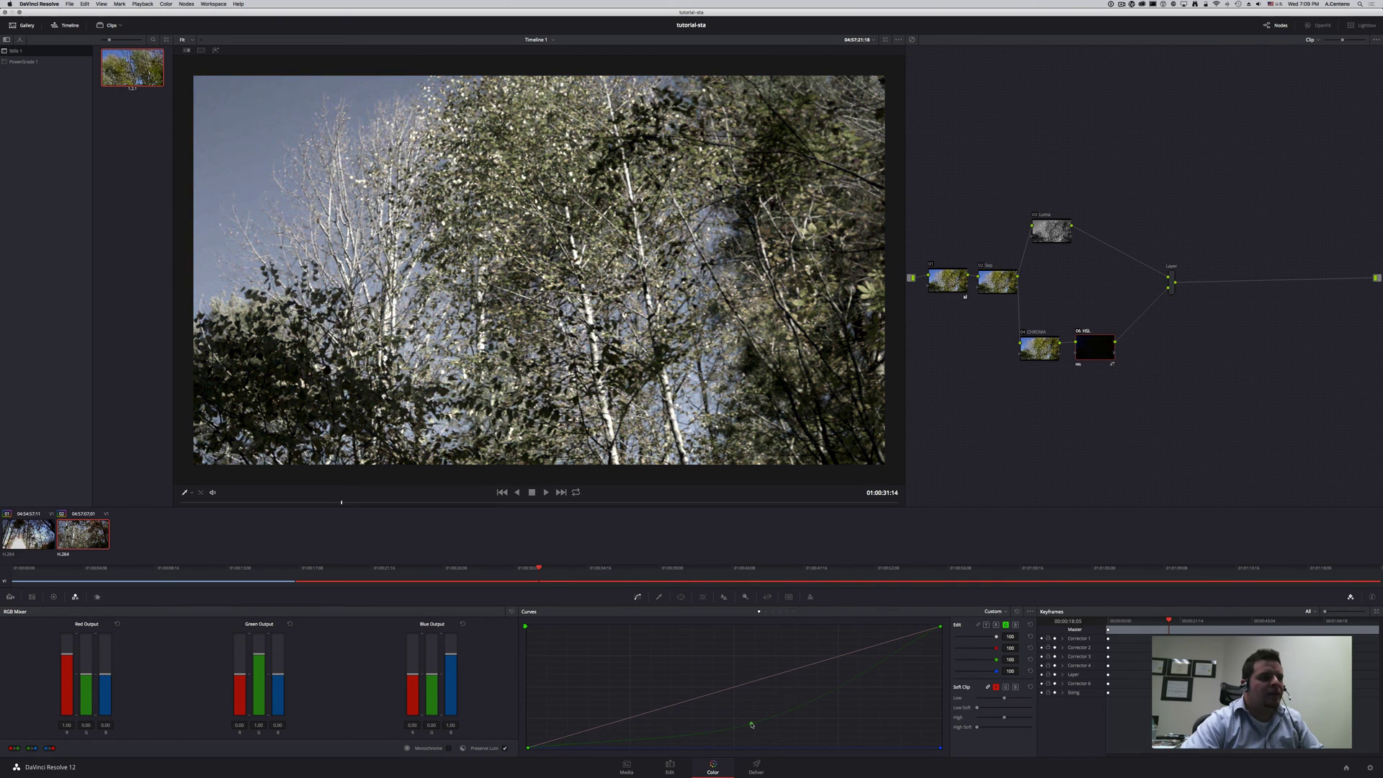
left_click_drag(715, 674, 708, 658)
left_click_drag(709, 649, 711, 649)
left_click(746, 598)
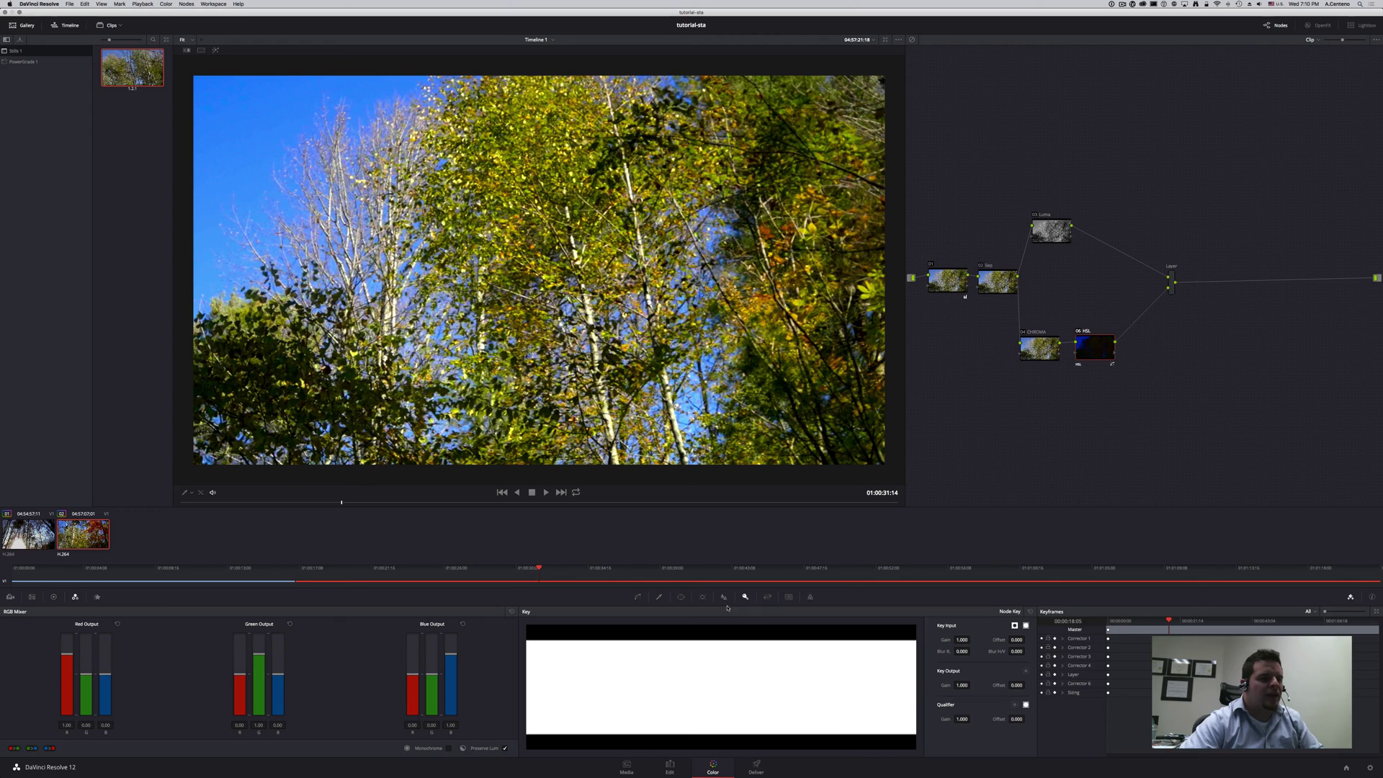
- Delete the green curve point, move 03 Luma down-right, and add a serial node after Layer
left_click(639, 599)
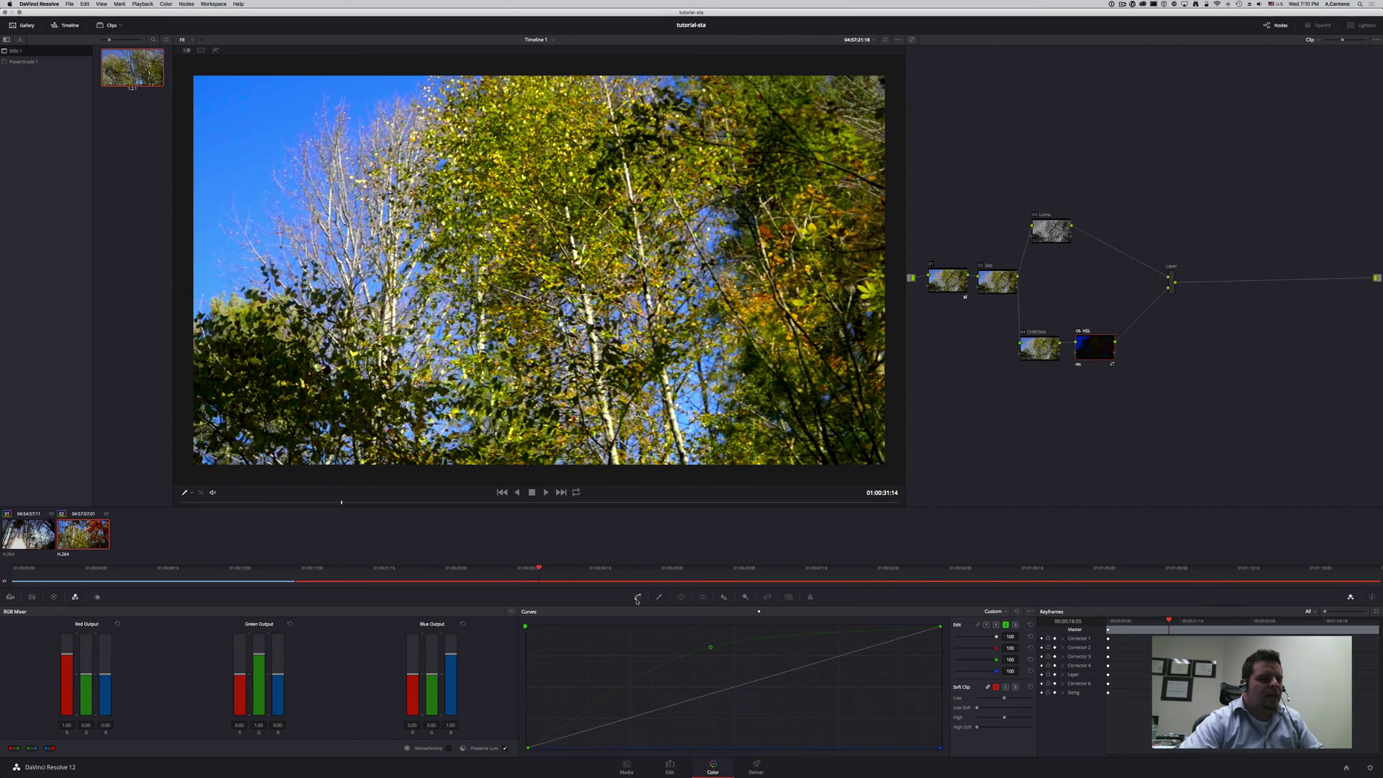
right_click(710, 649)
left_click_drag(1044, 230, 1079, 254)
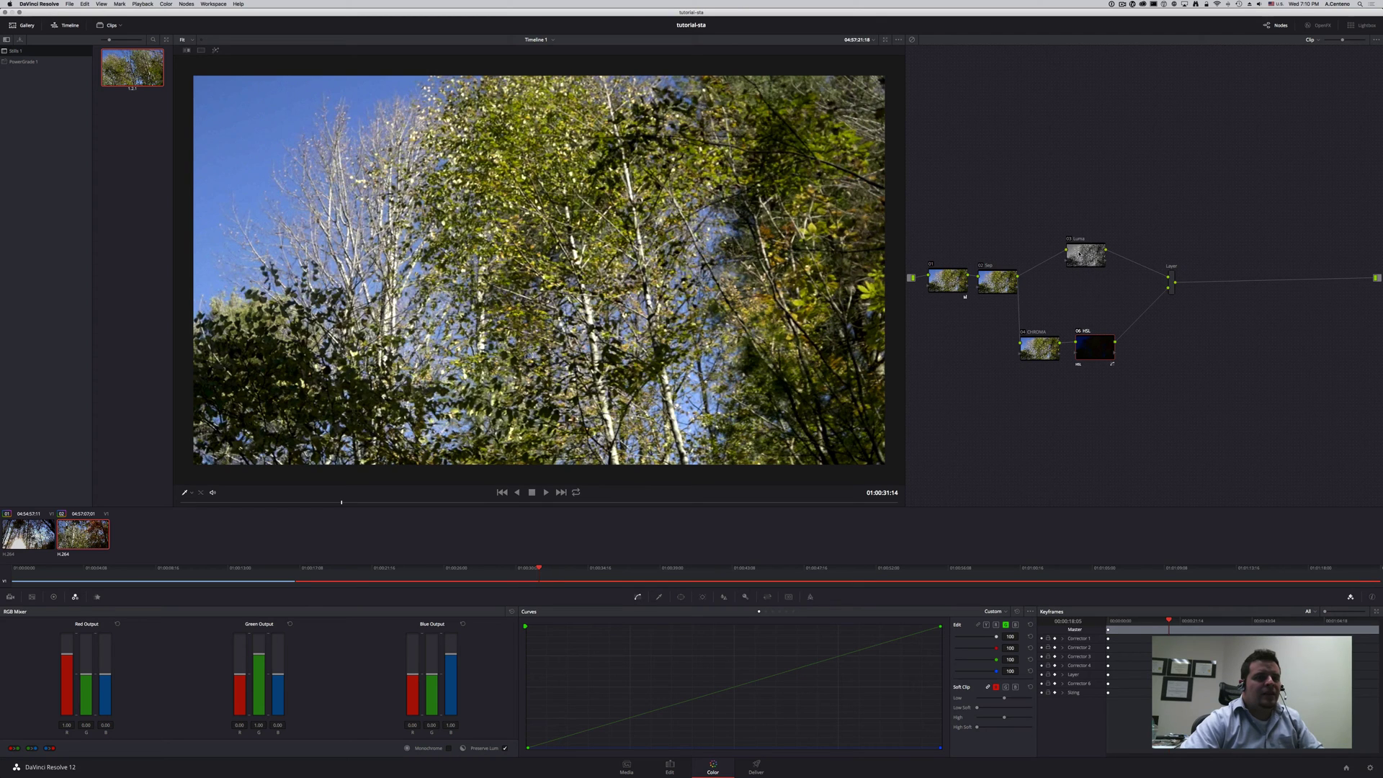
left_click(1172, 286)
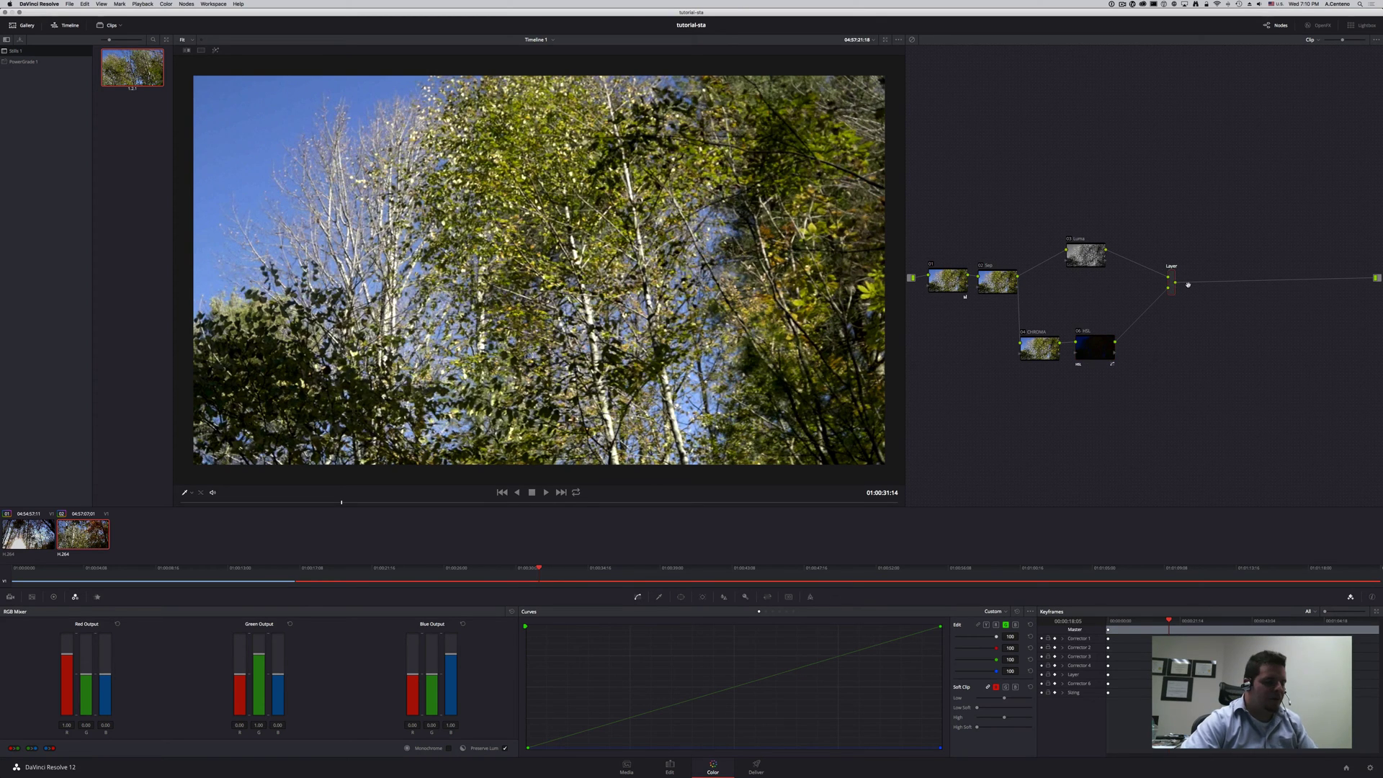
key("alt+s")
- Place node 07 after Layer, label it Saturation, and show its Hue vs Hue curve
left_click_drag(1196, 283, 1218, 286)
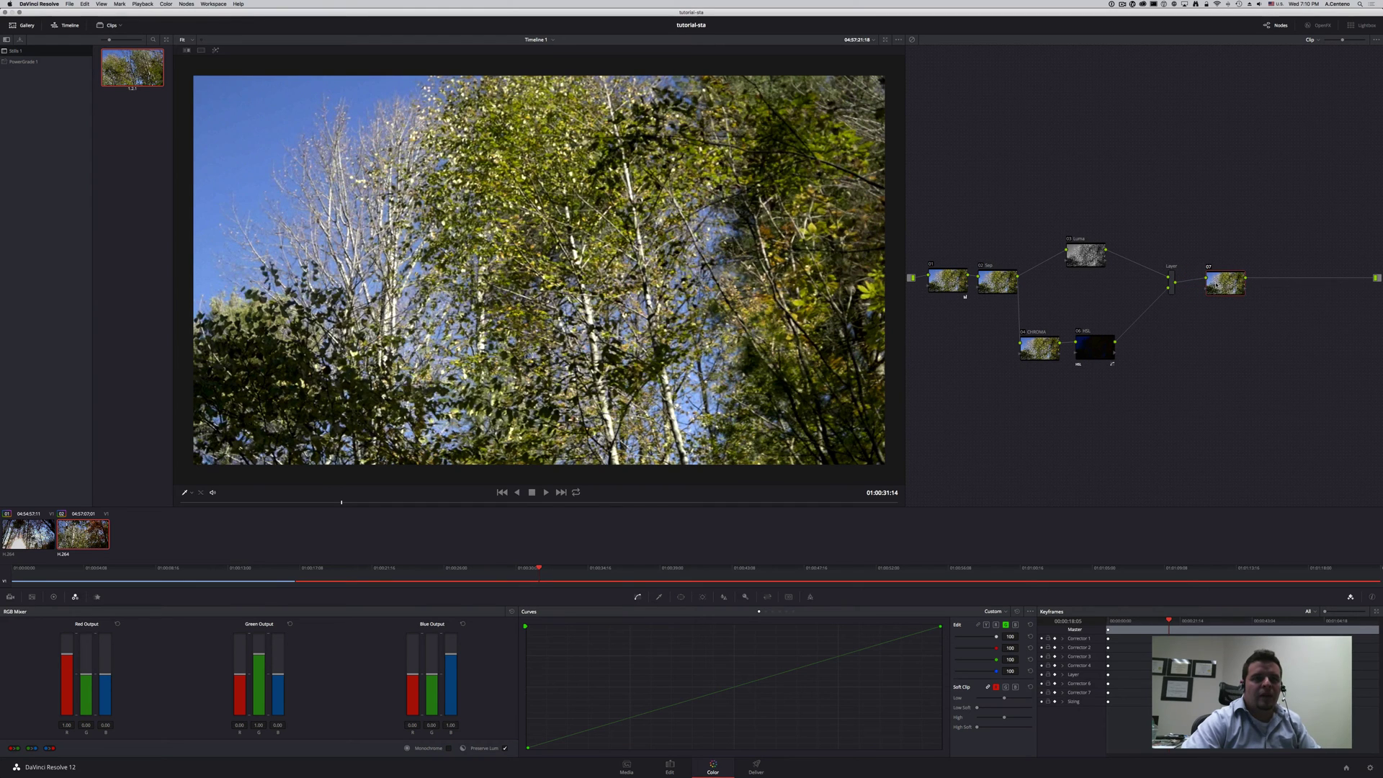
right_click(1218, 286)
left_click(1229, 289)
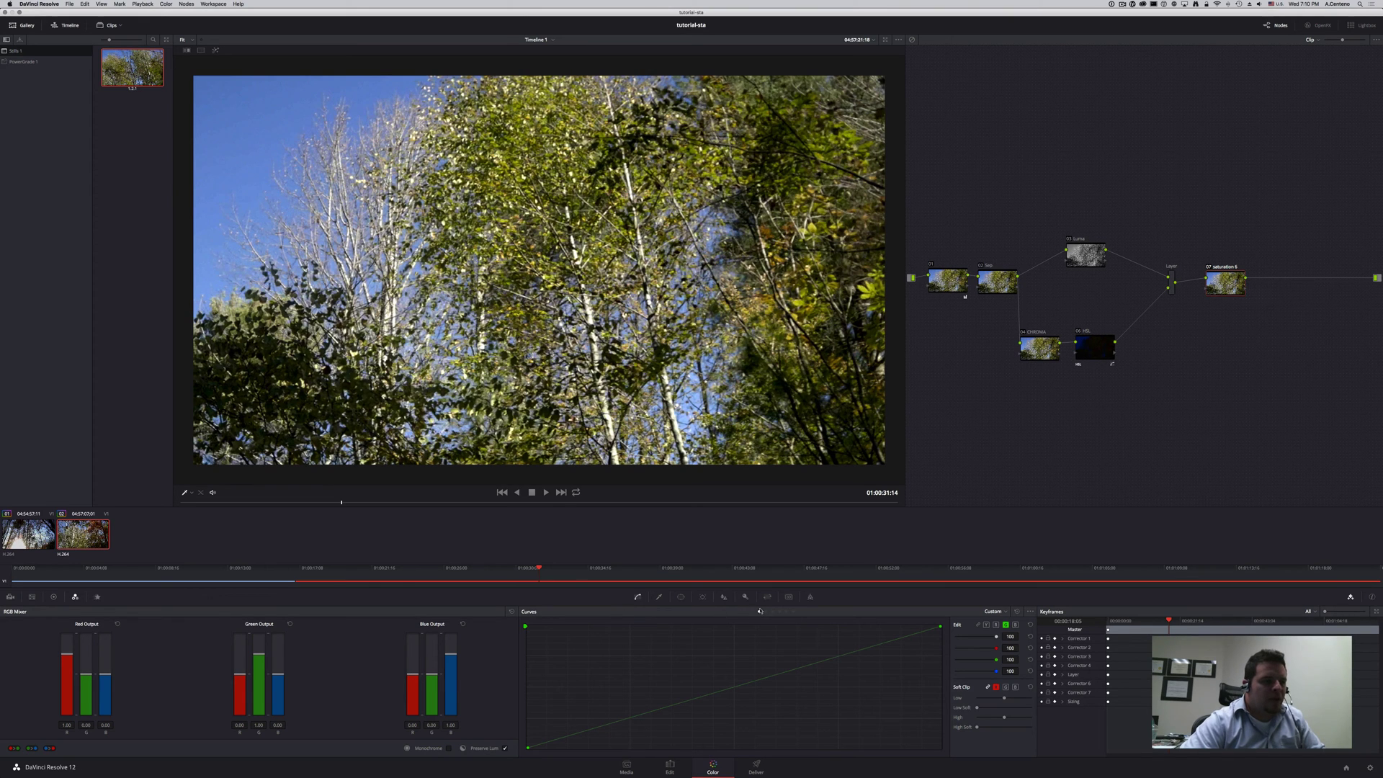
left_click(986, 625)
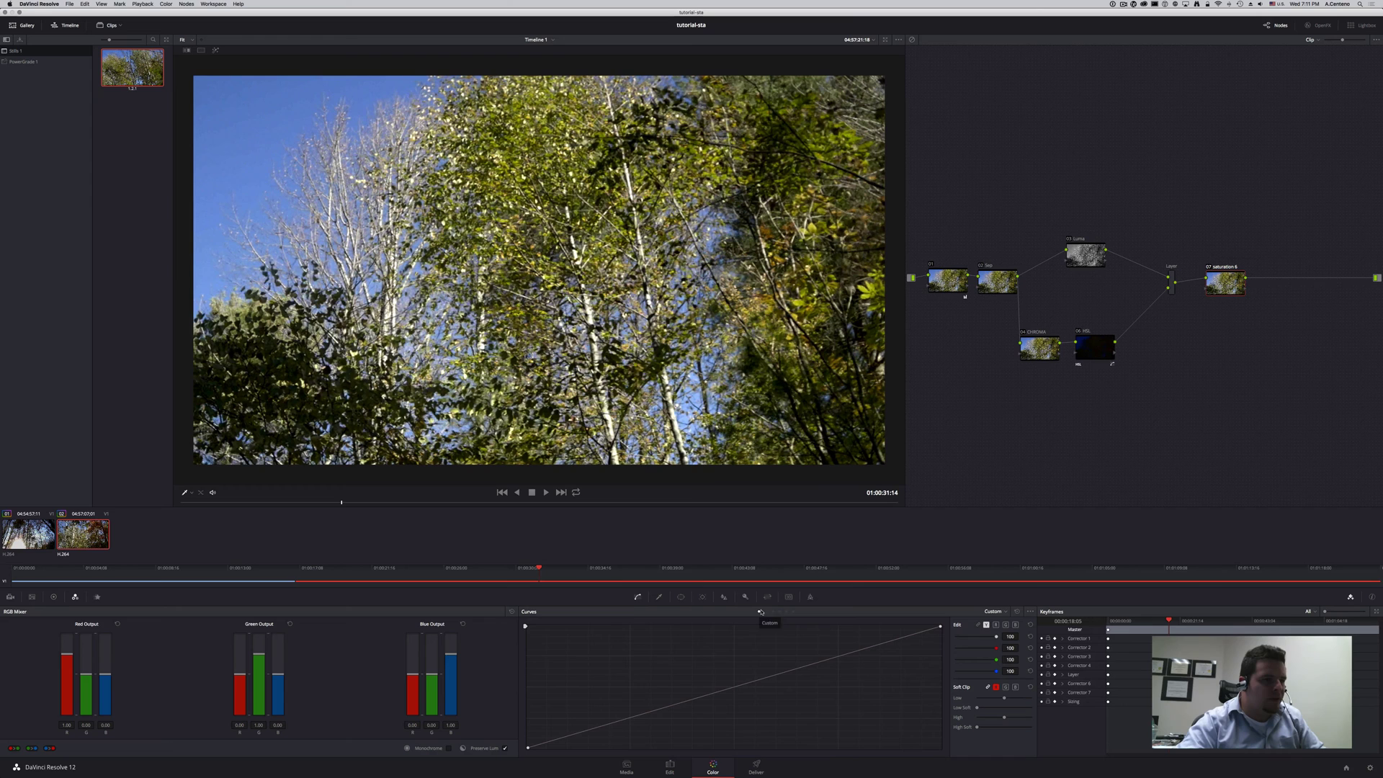
left_click(767, 613)
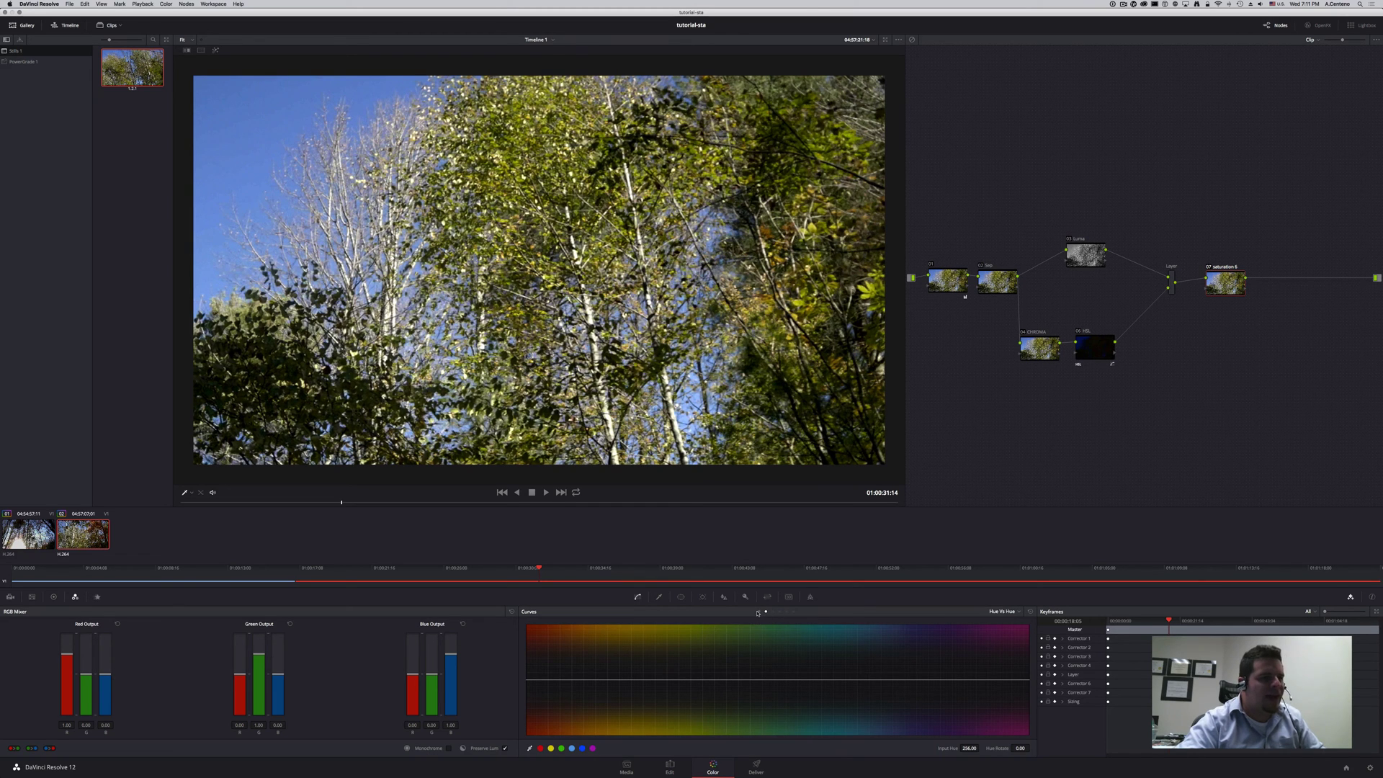
- In Hue vs Sat, raise saturation bumps for one hue range and for the blues
left_click(760, 613)
left_click(766, 612)
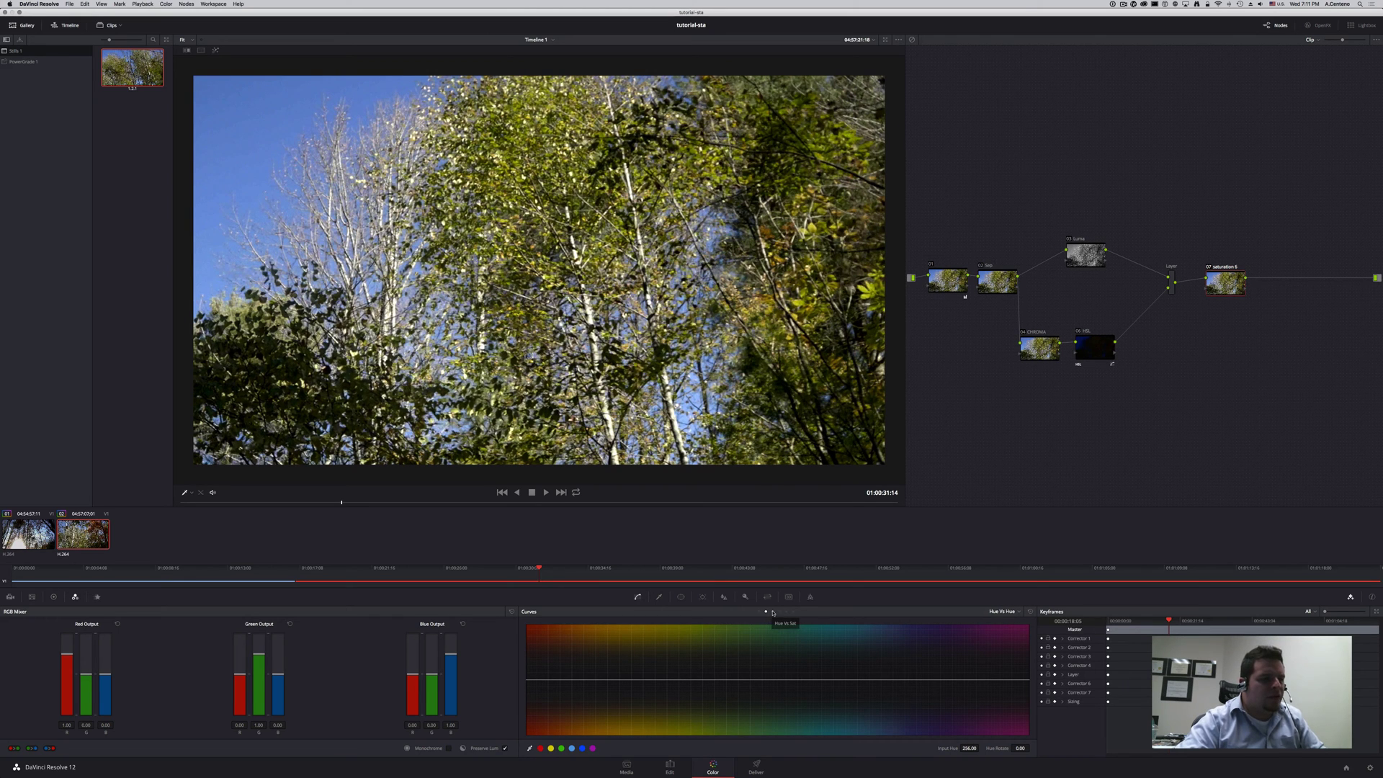
left_click(773, 612)
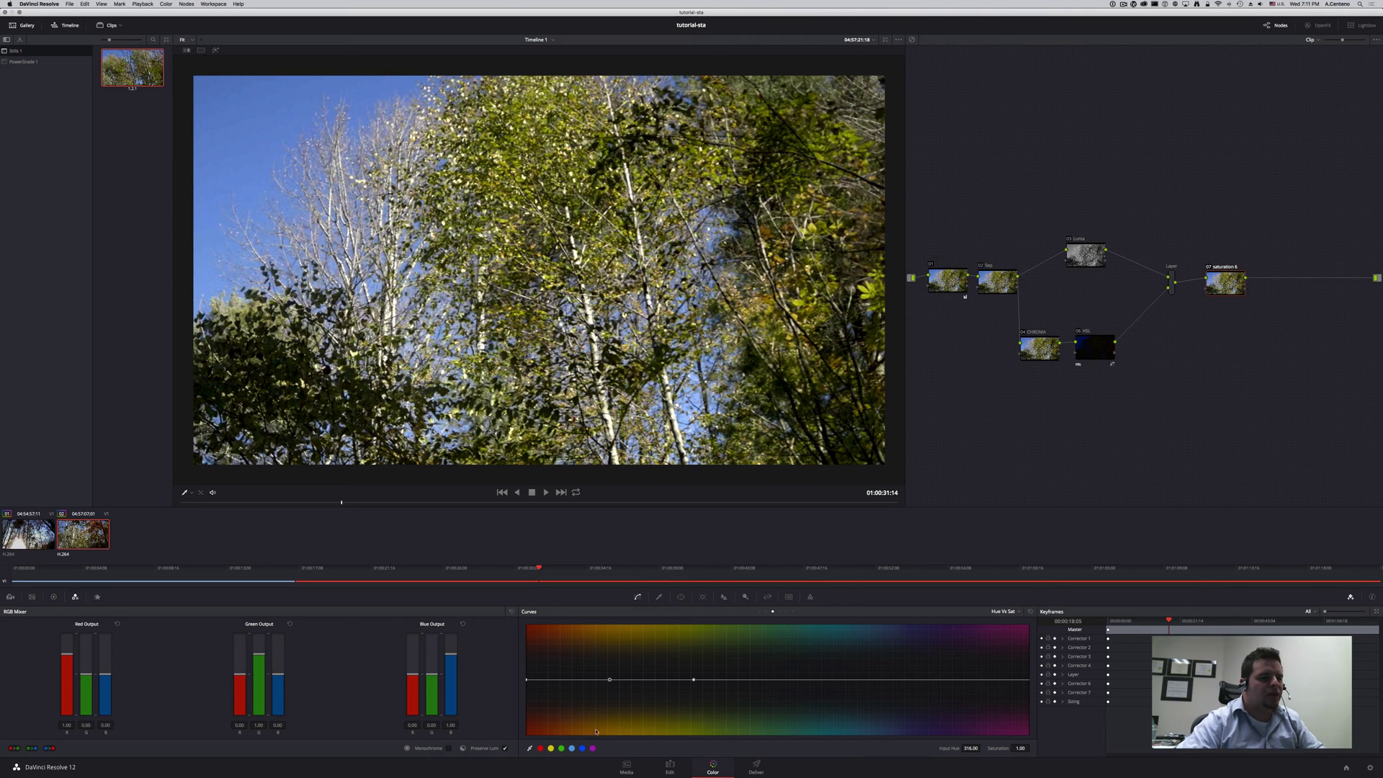
left_click_drag(610, 680, 615, 664)
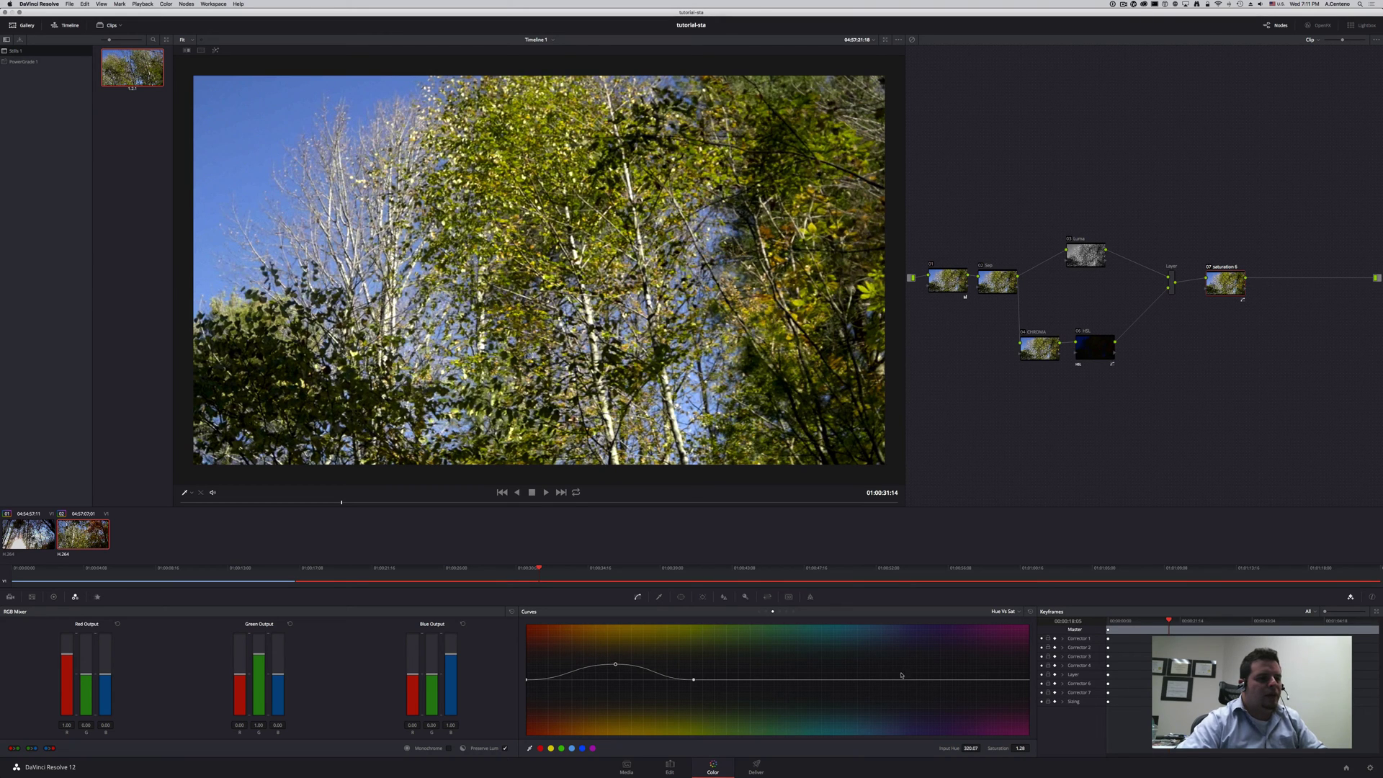
left_click(583, 749)
left_click_drag(862, 679, 862, 660)
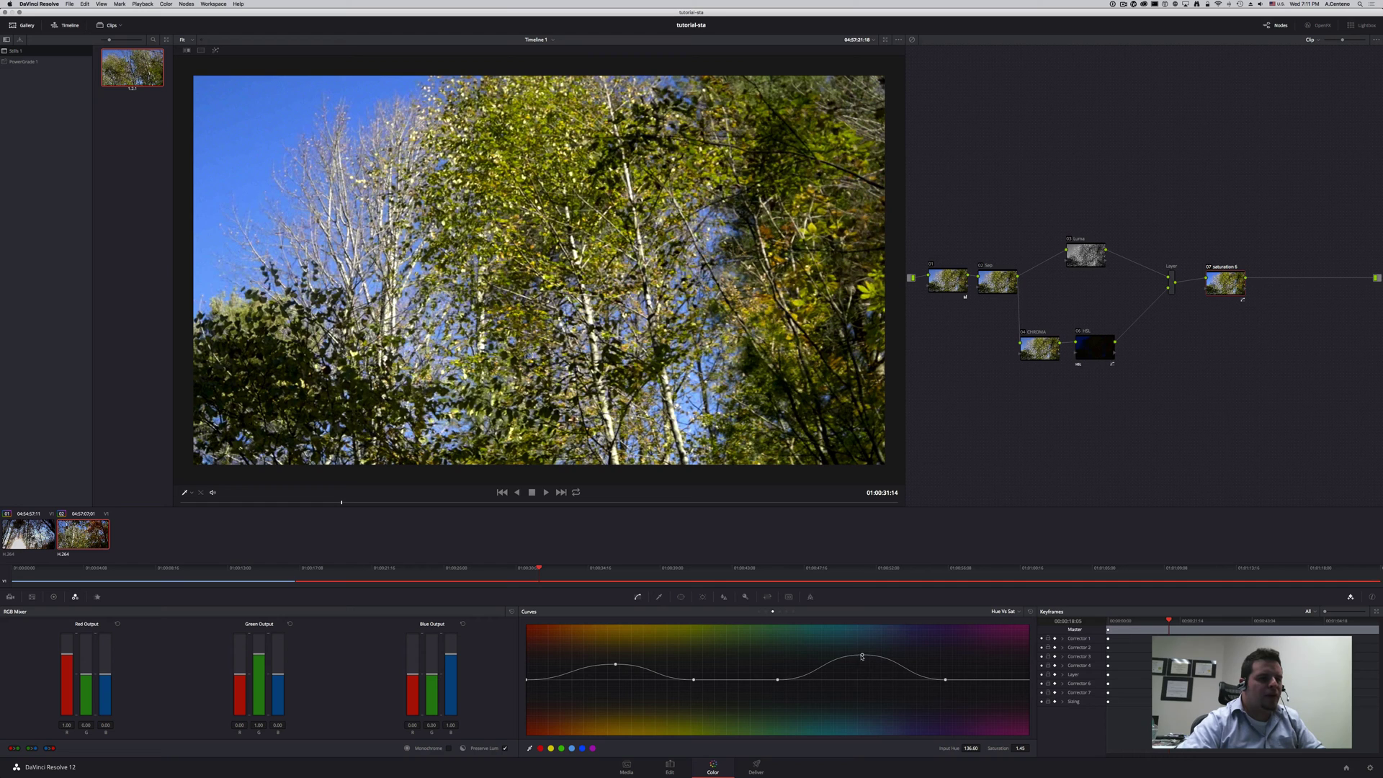
- Enable bezier handles, reshape the blue bump, and lower saturation for another hue range
left_click(530, 749)
left_click_drag(820, 658, 863, 651)
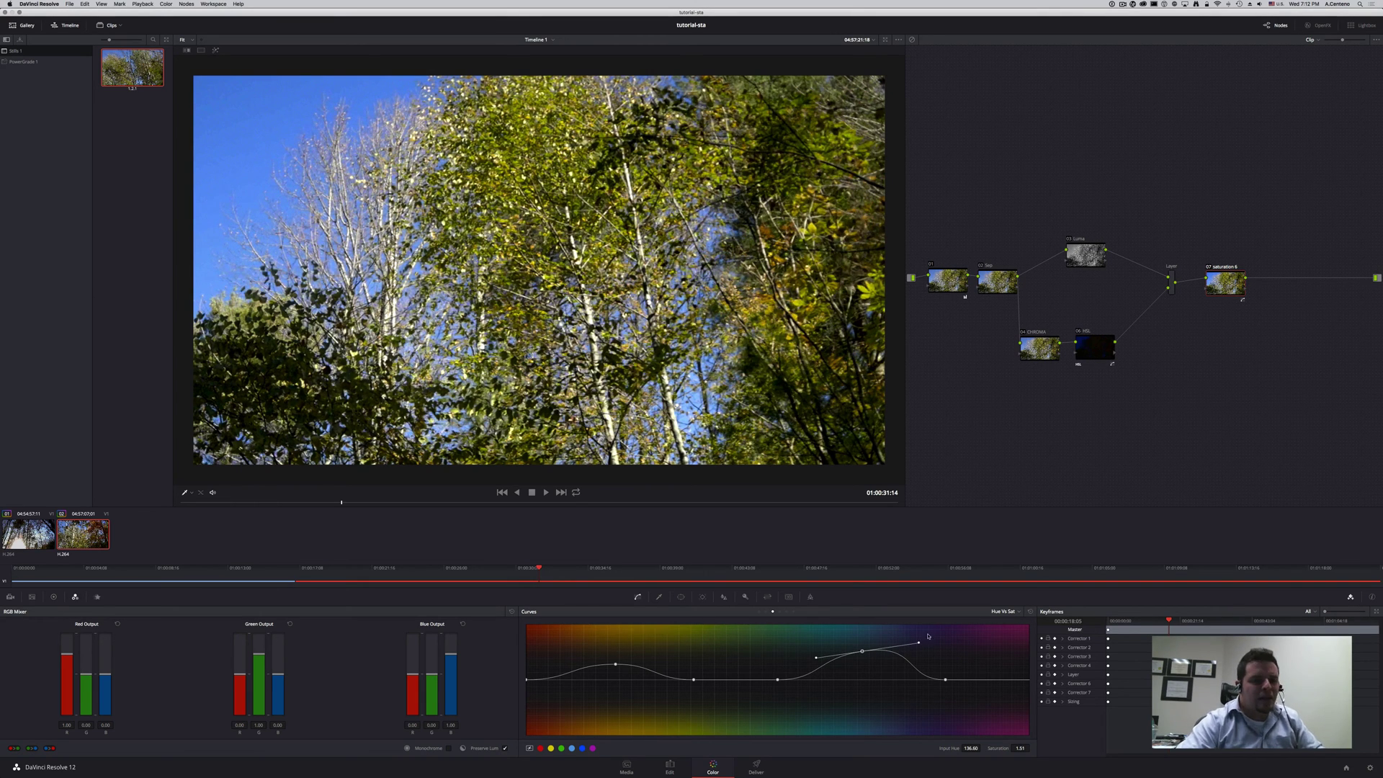
left_click(615, 665)
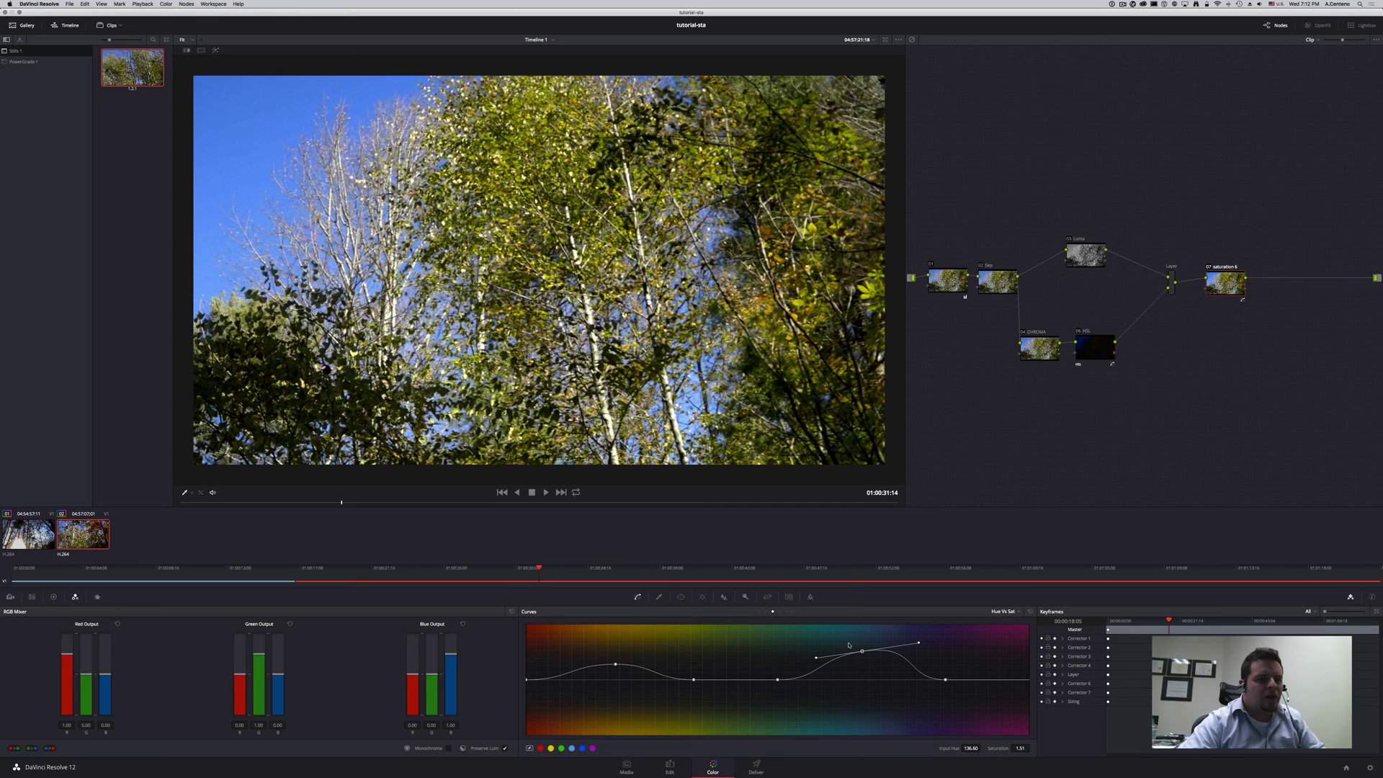
left_click_drag(694, 680, 694, 700)
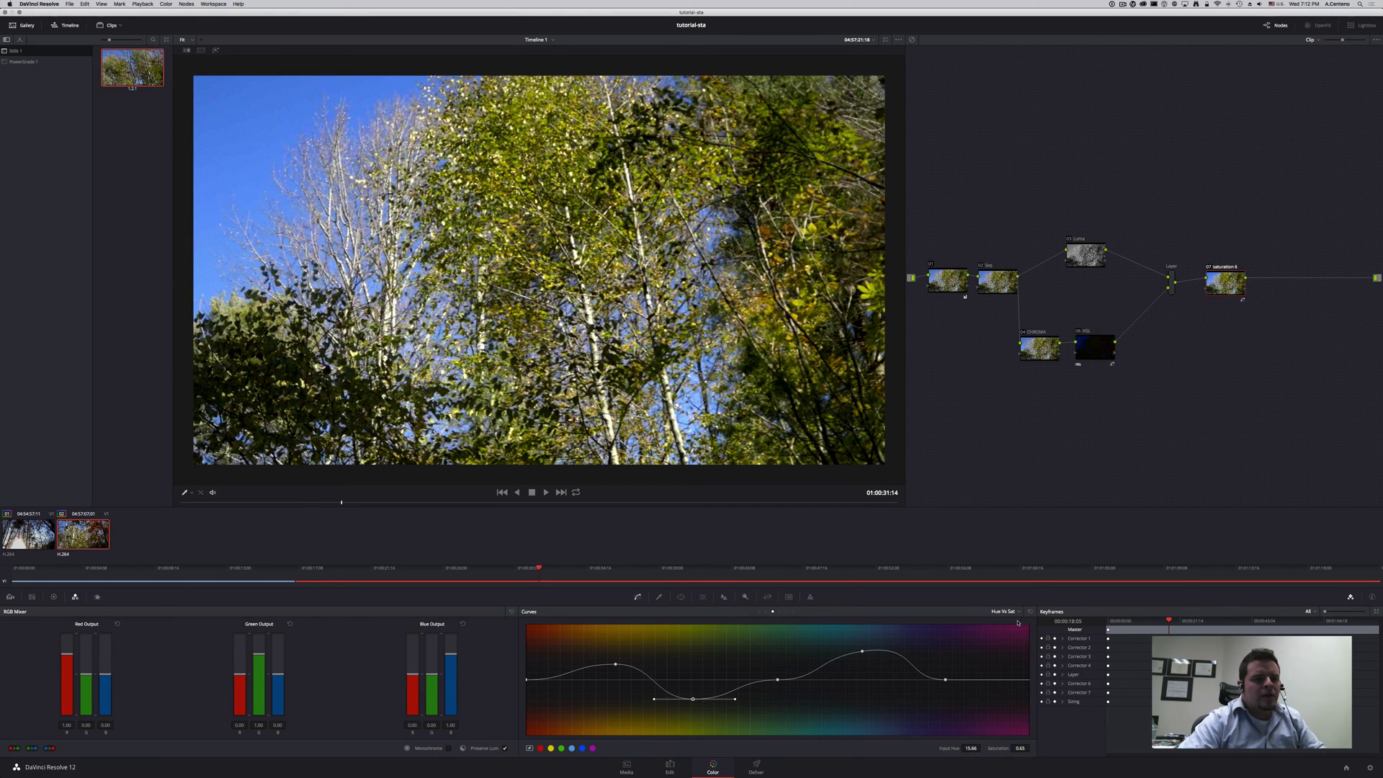
left_click(779, 611)
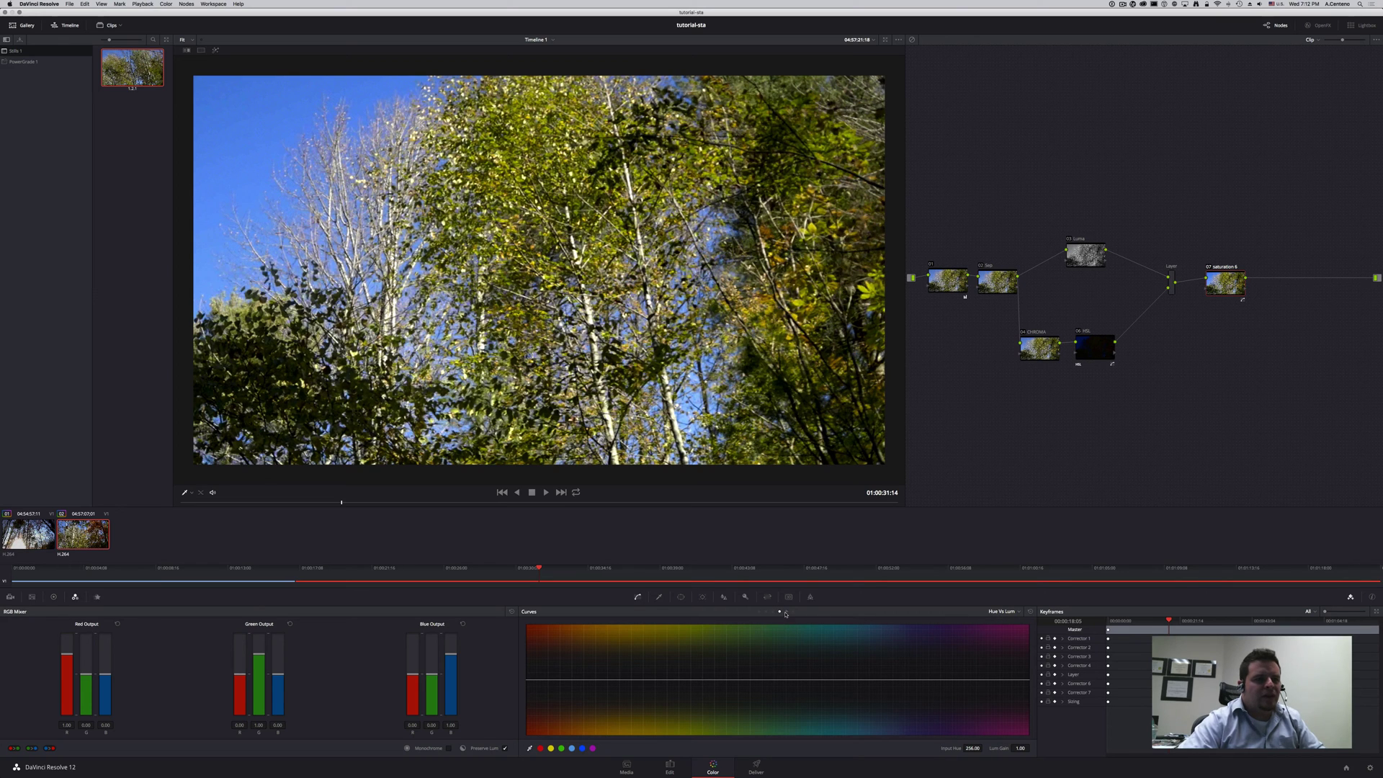
- In Lum vs Sat, raise midtone saturation and pull the deepest shadows to zero saturation
left_click(787, 612)
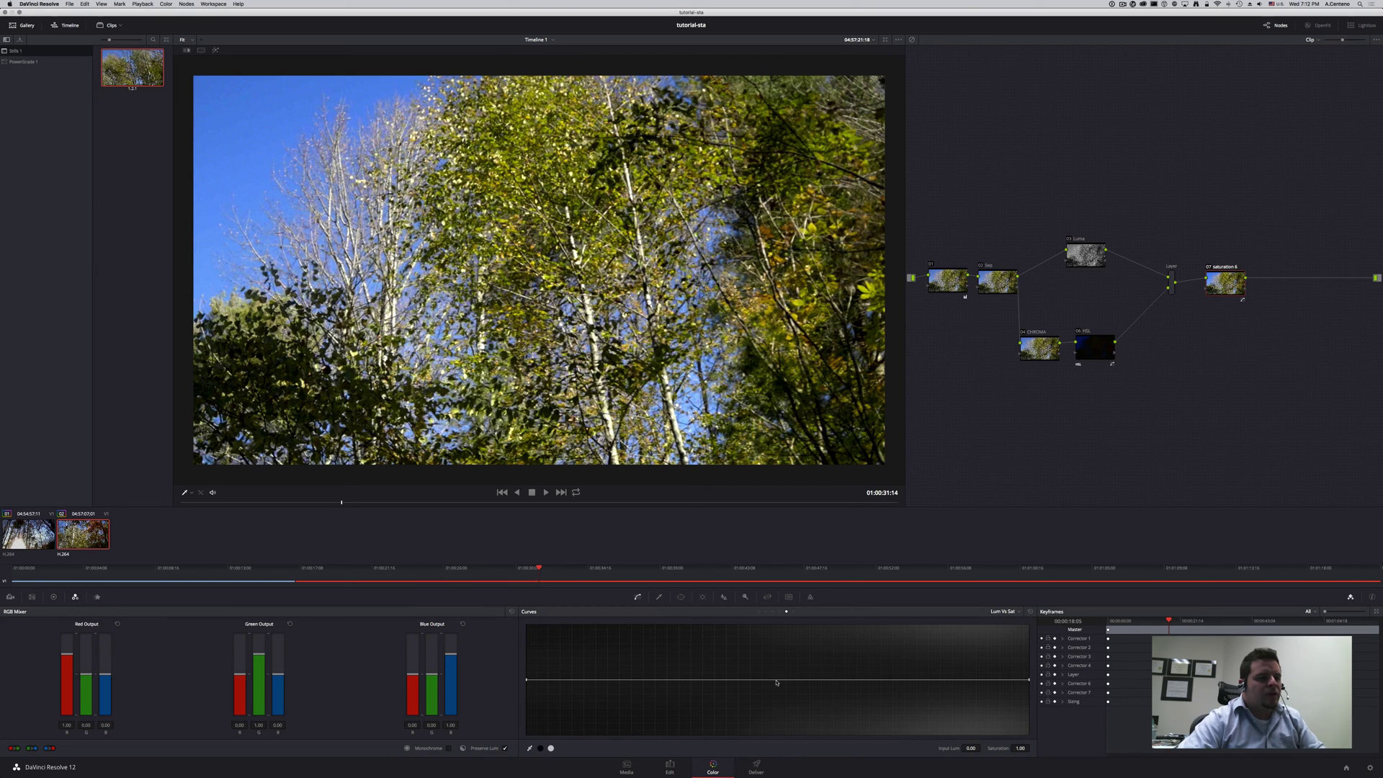
left_click_drag(773, 681, 772, 660)
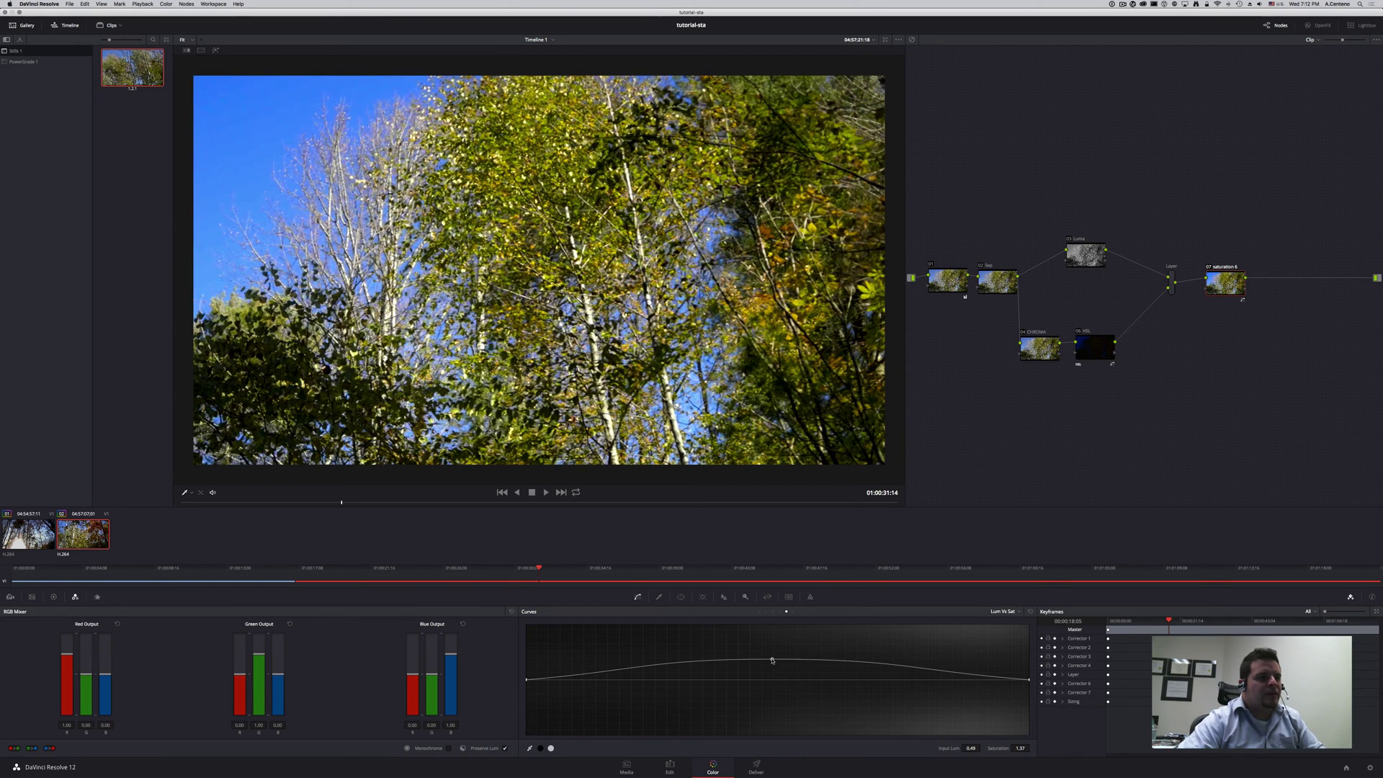
left_click(572, 678)
left_click_drag(527, 680, 524, 740)
left_click_drag(570, 675, 571, 680)
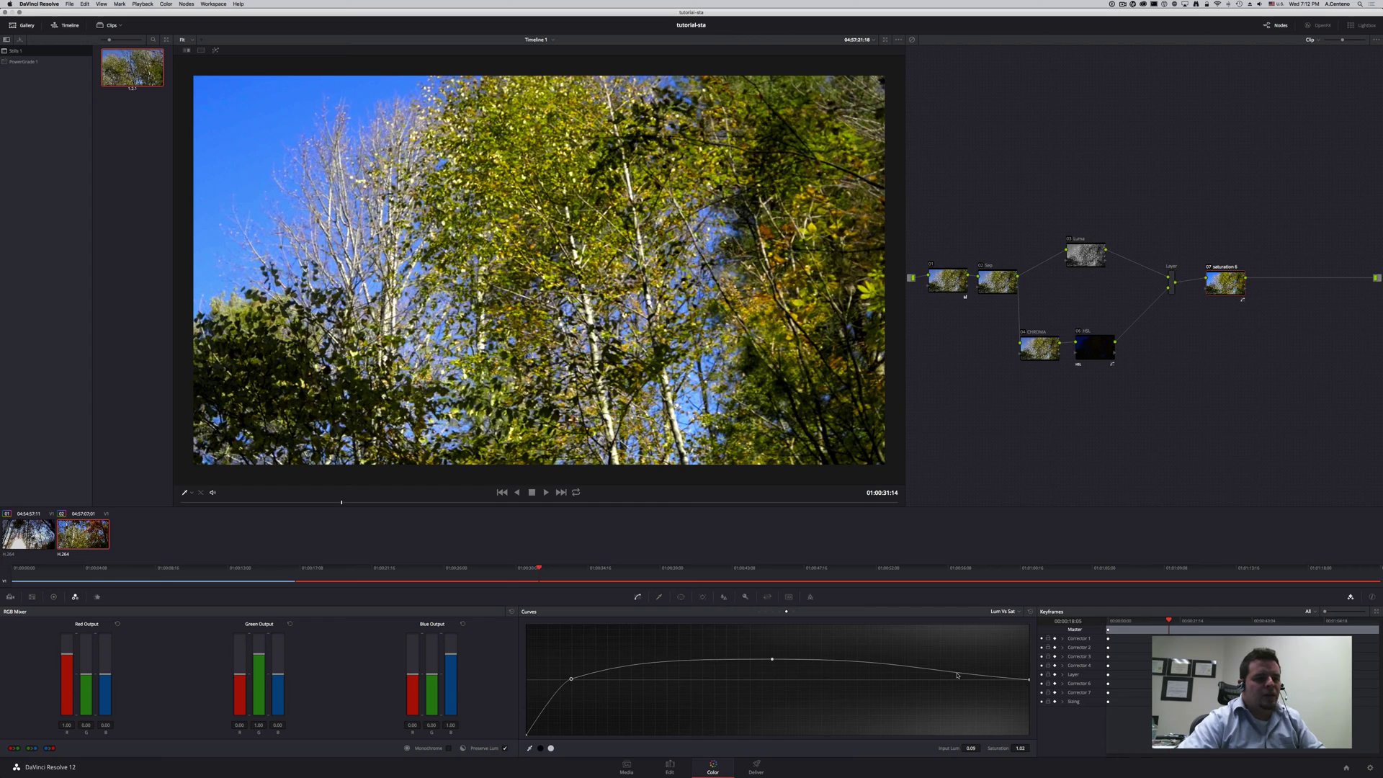
- Add a highlight roll-off point and fine-tune midtone saturation to about 1.40
left_click_drag(957, 675, 1030, 735)
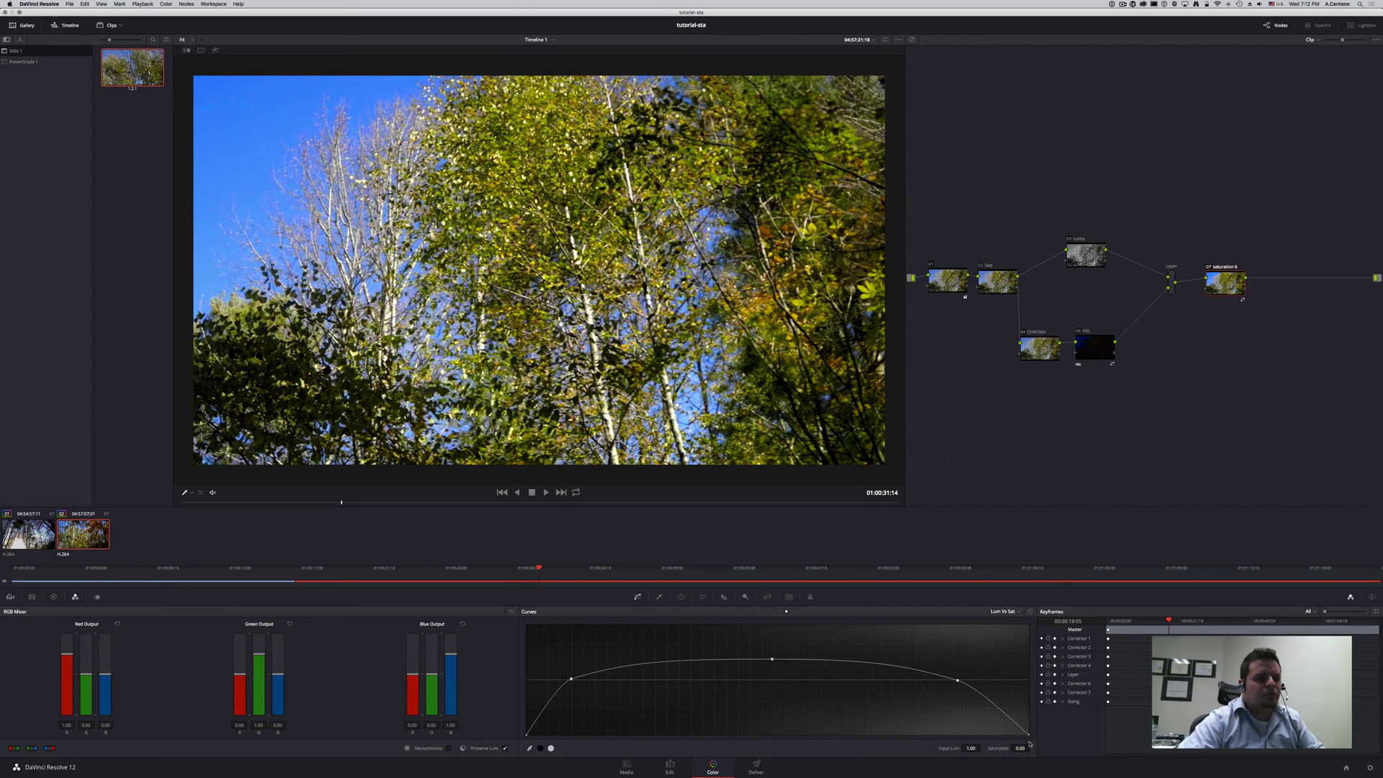
left_click_drag(959, 681, 984, 680)
left_click_drag(772, 660, 772, 665)
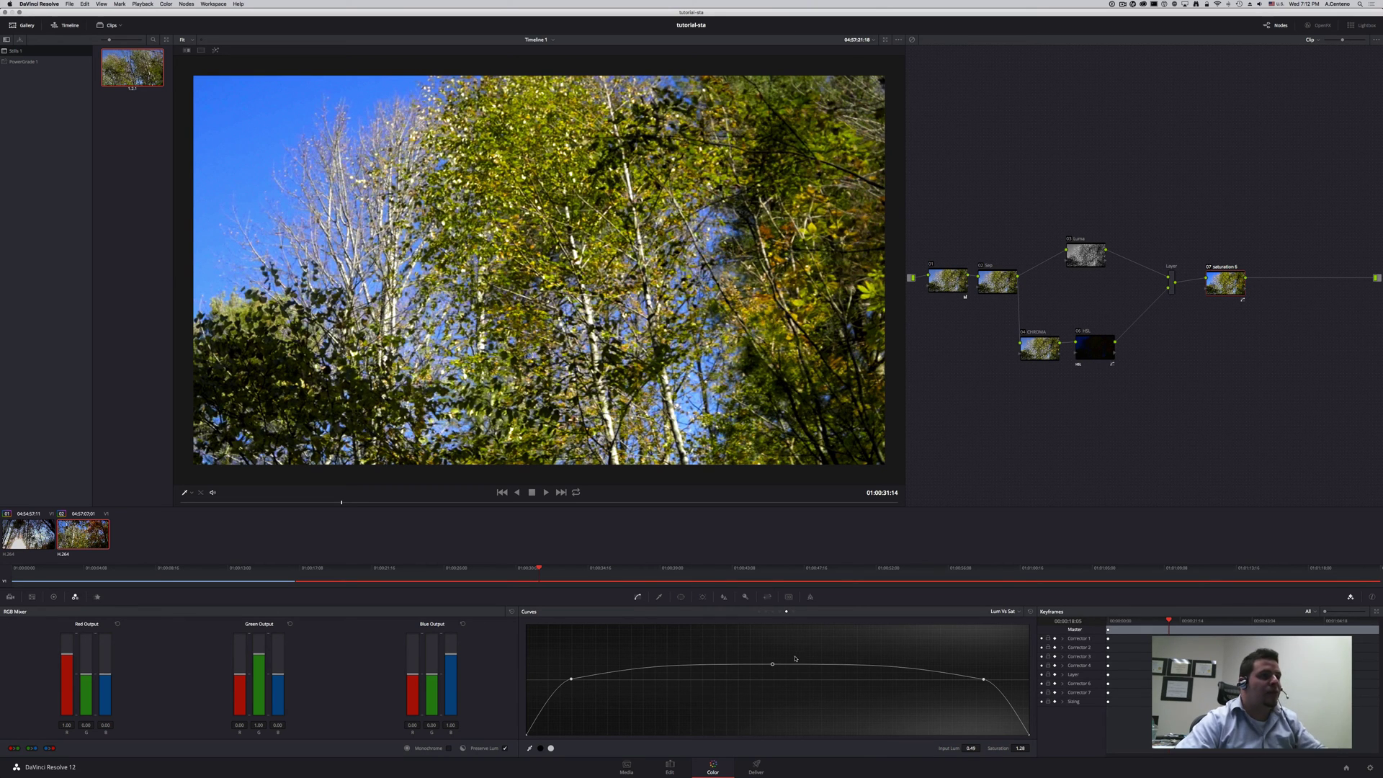
left_click_drag(774, 666, 773, 653)
left_click_drag(773, 661, 772, 658)
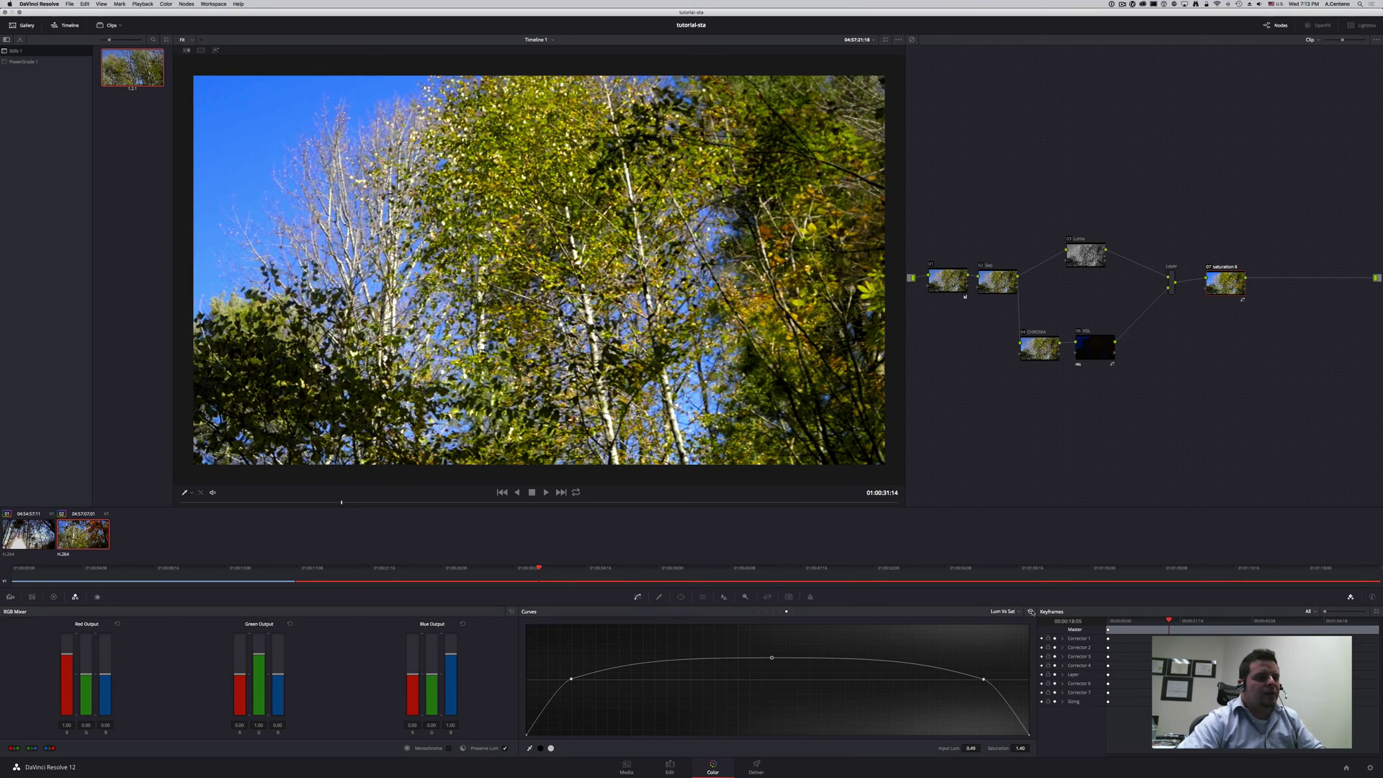
- Shape the Sat vs Sat curve into a hump lifting low-saturation colours, keeping the centre point on the line
left_click(1030, 611)
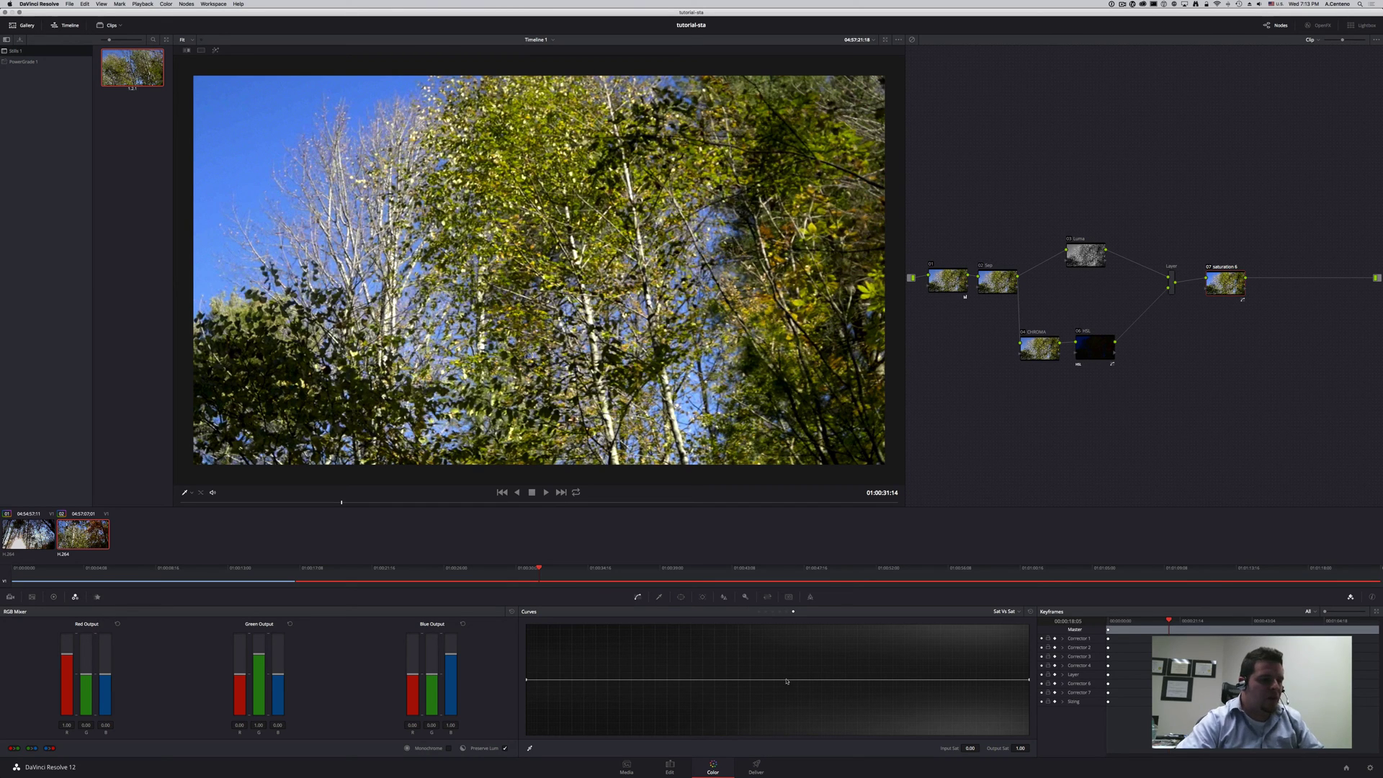
left_click(785, 680)
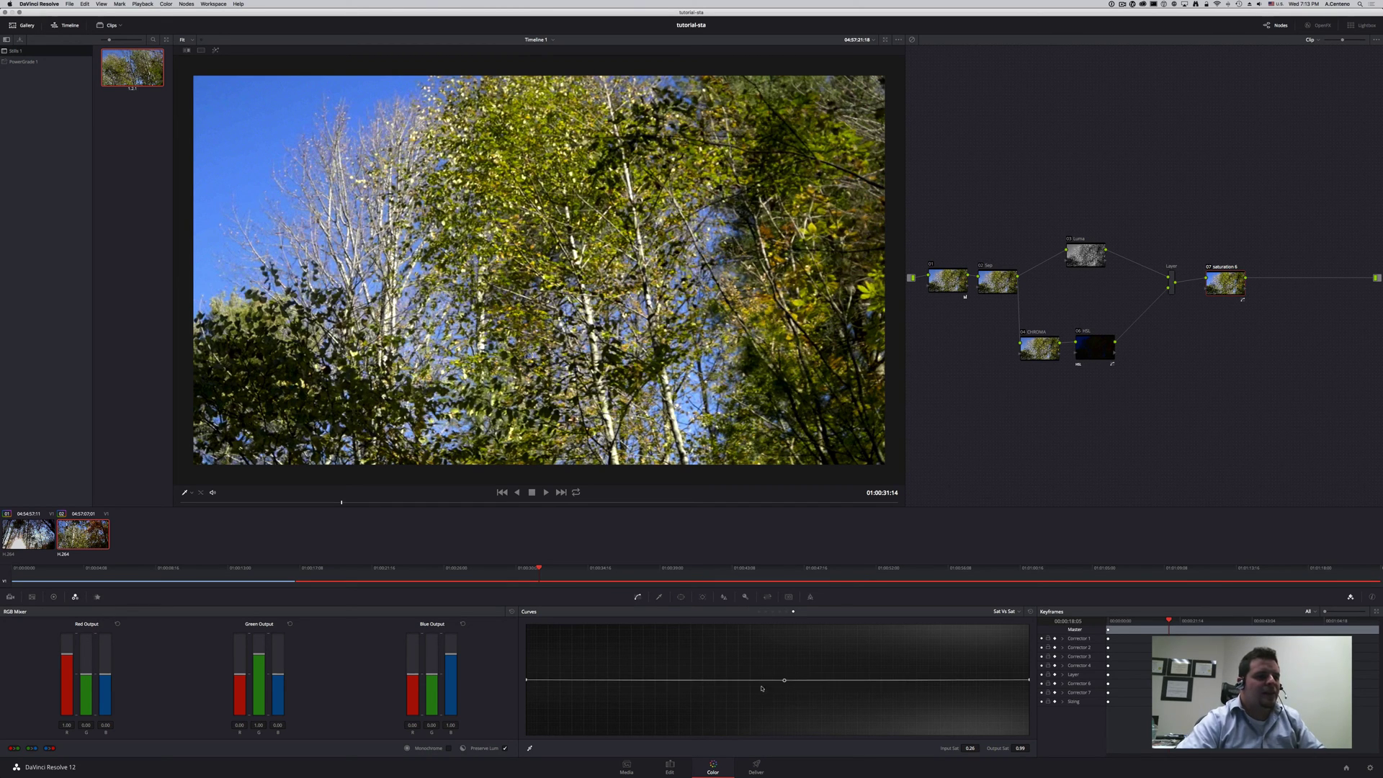
left_click_drag(625, 680, 627, 669)
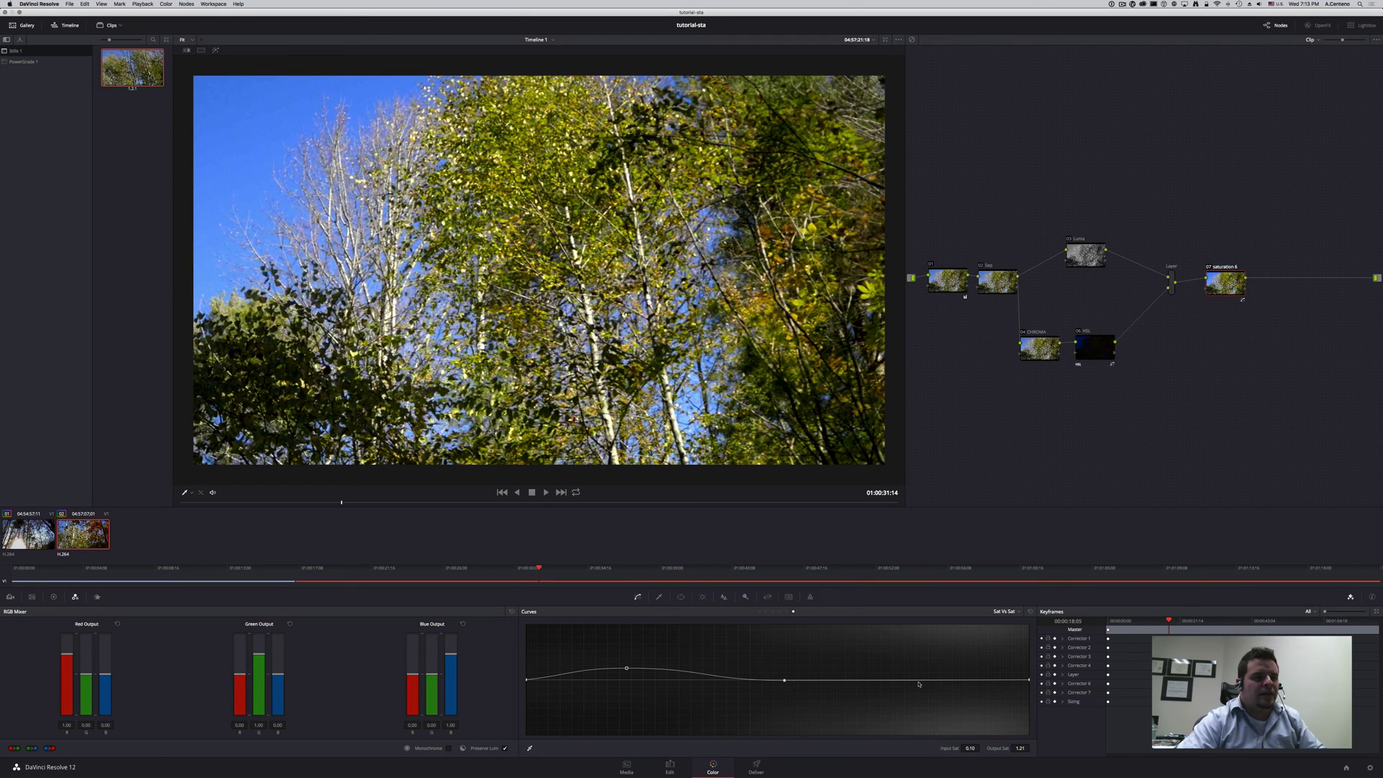
mouse_move(917, 680)
left_mouse_down()
mouse_move(915, 663)
mouse_move(913, 675)
left_mouse_up()
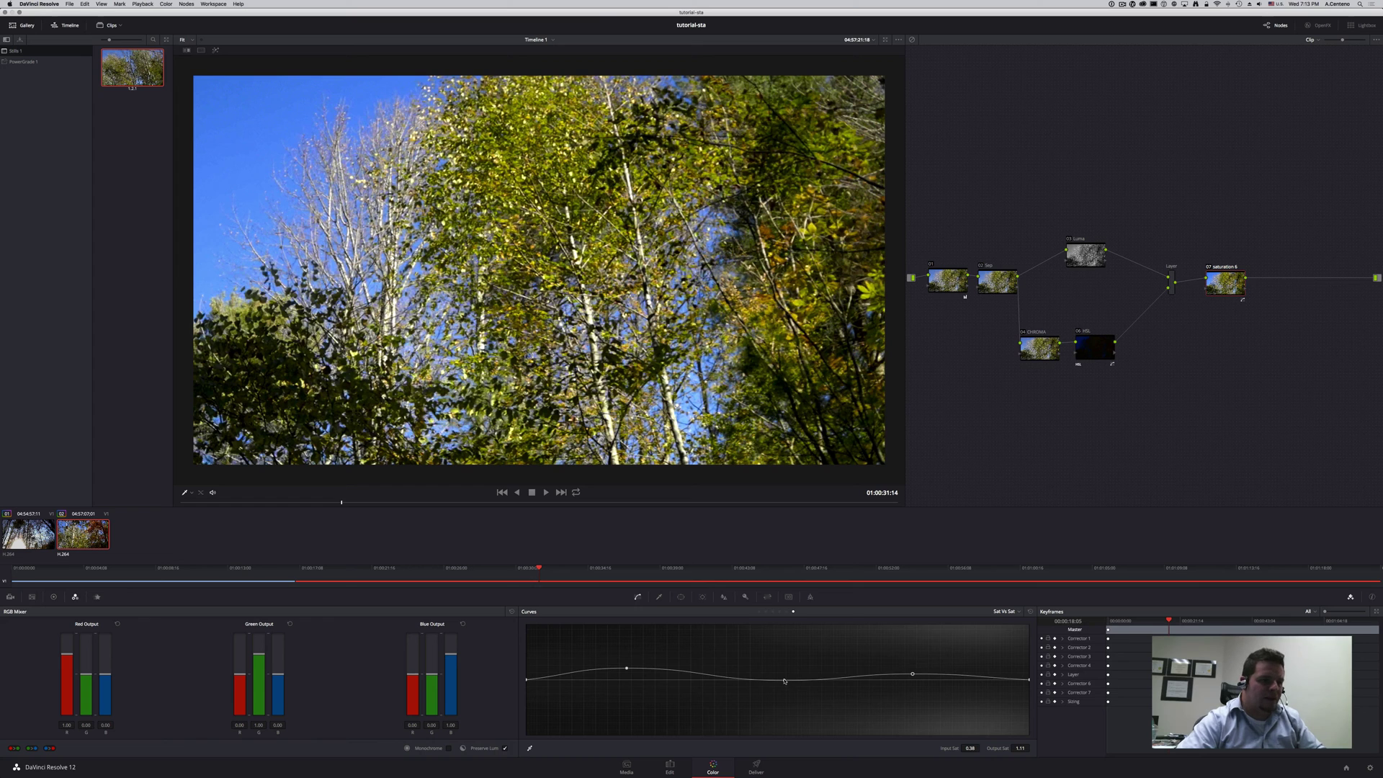
left_click_drag(784, 681, 775, 656)
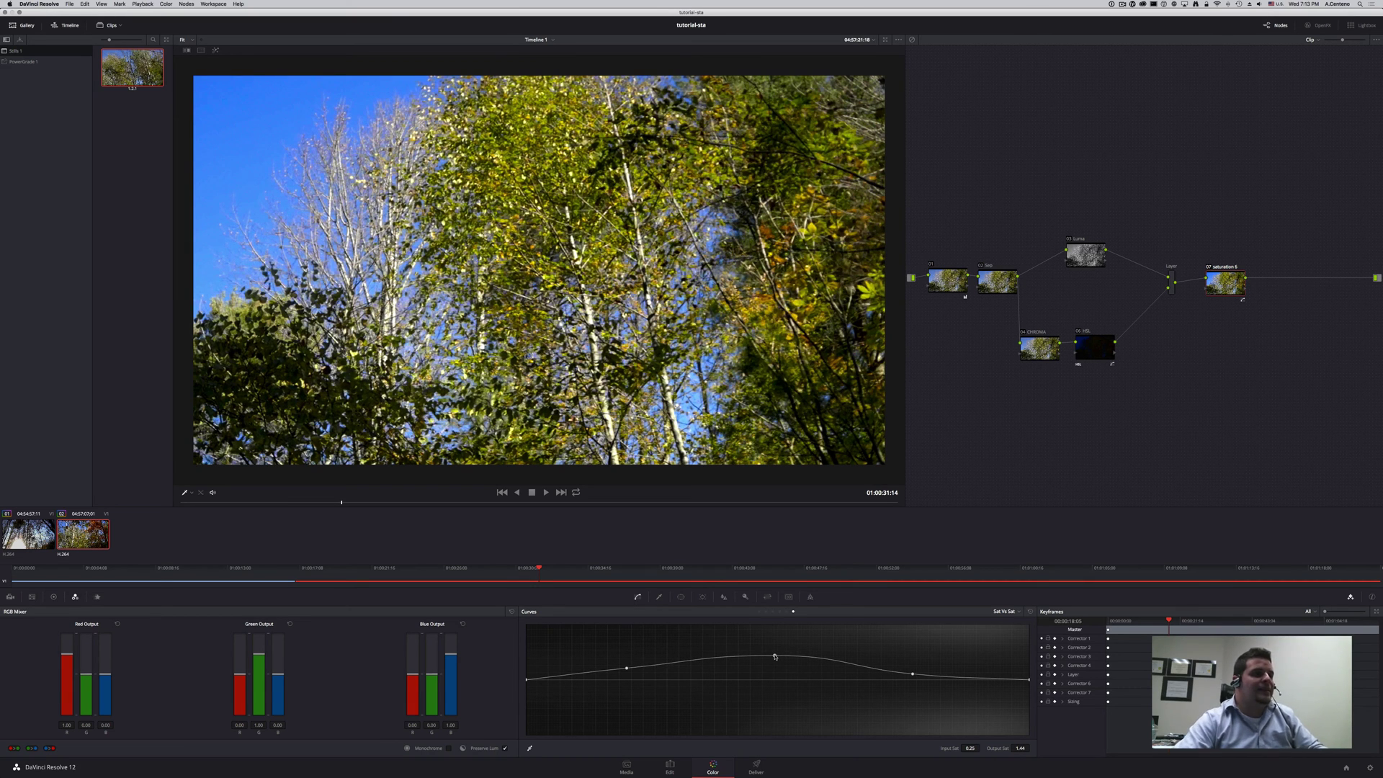
left_click_drag(775, 657, 775, 655)
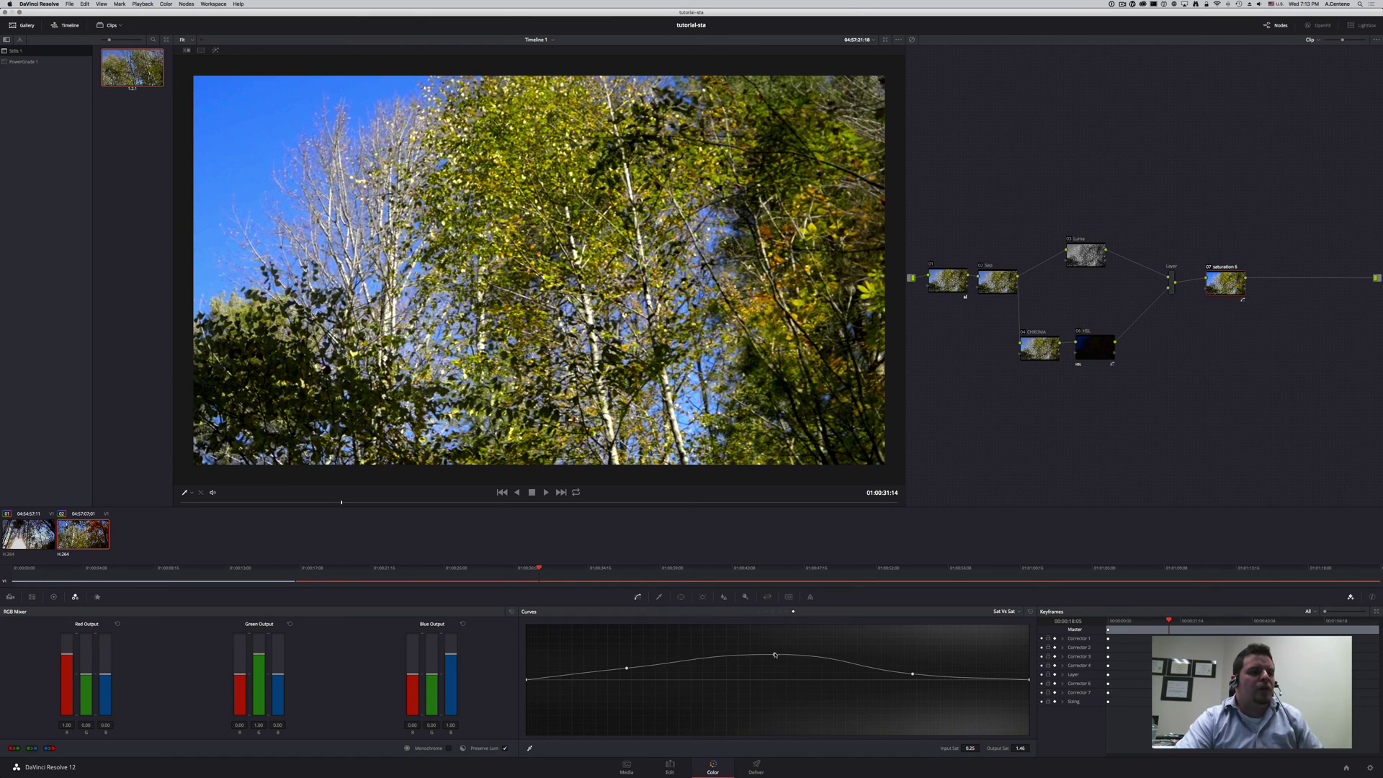
left_click_drag(626, 669, 627, 672)
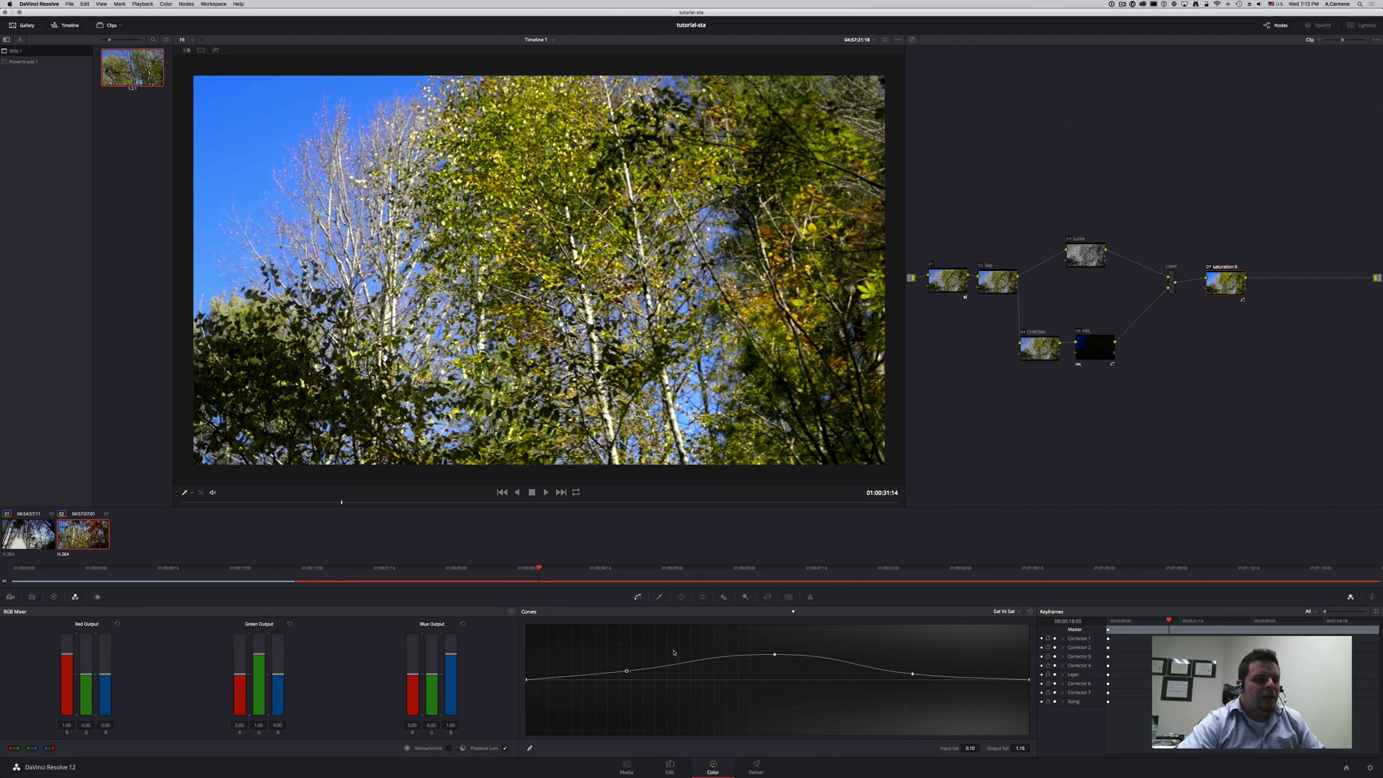
left_click_drag(775, 656, 748, 679)
left_click_drag(626, 672, 624, 664)
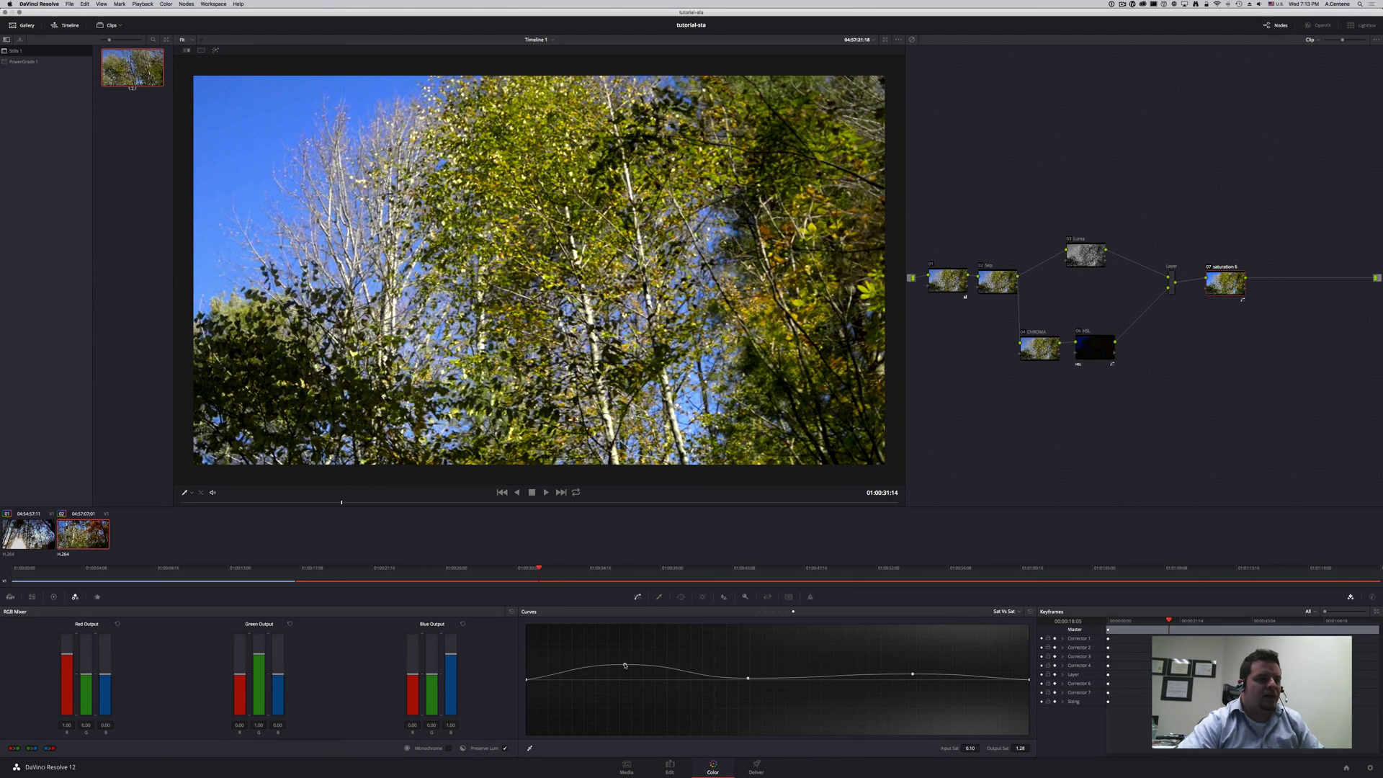
- Raise midtone saturation with a centre hump on Lum vs Sat, then show the Color Wheels' Color Boost settings
left_click(787, 611)
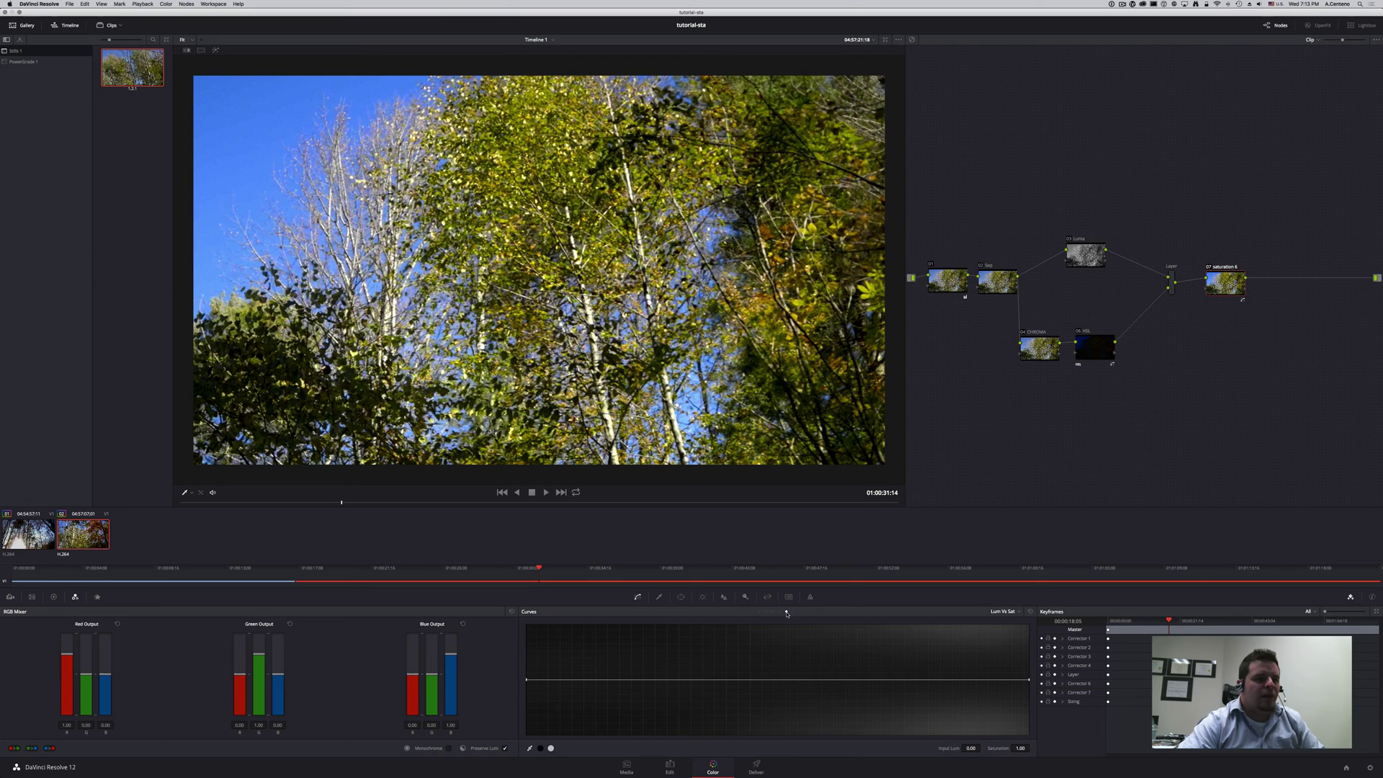
left_click_drag(784, 682, 783, 667)
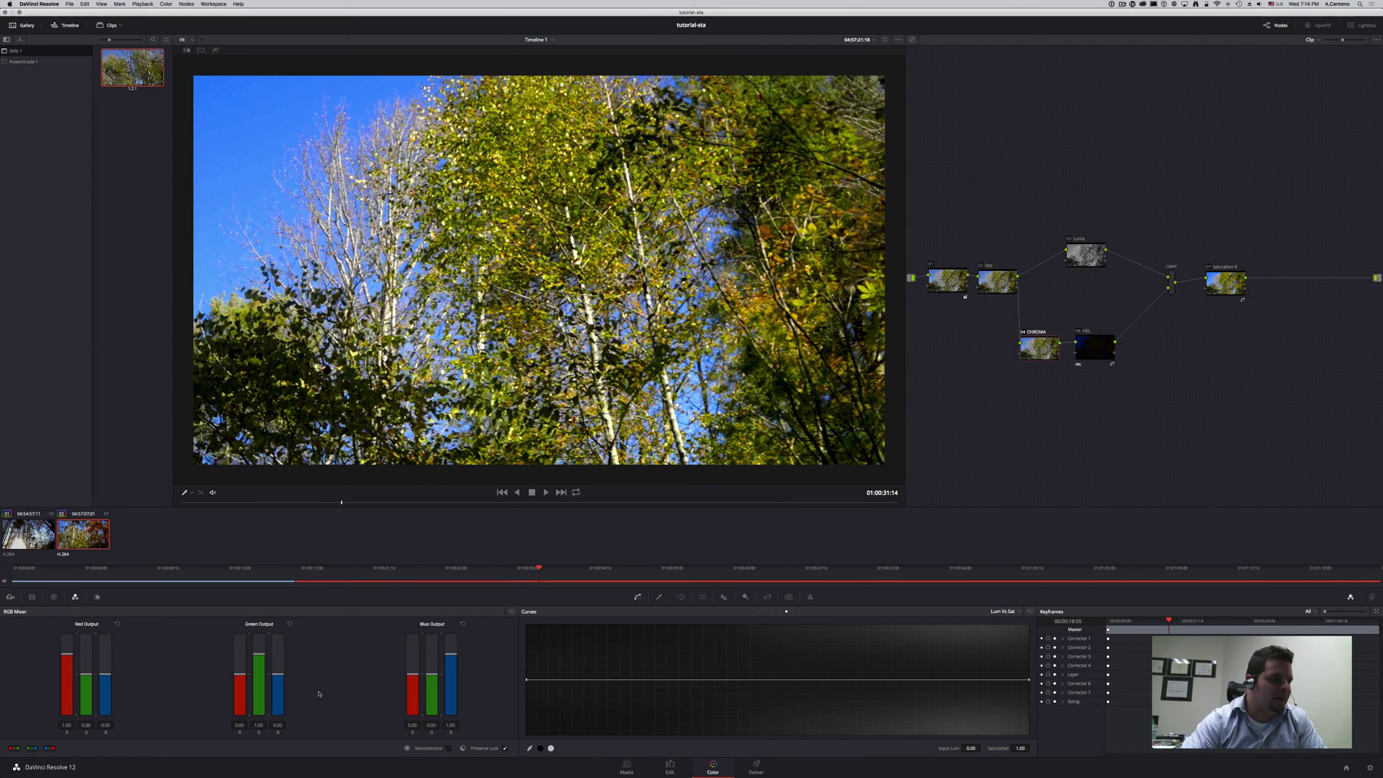
left_click(54, 597)
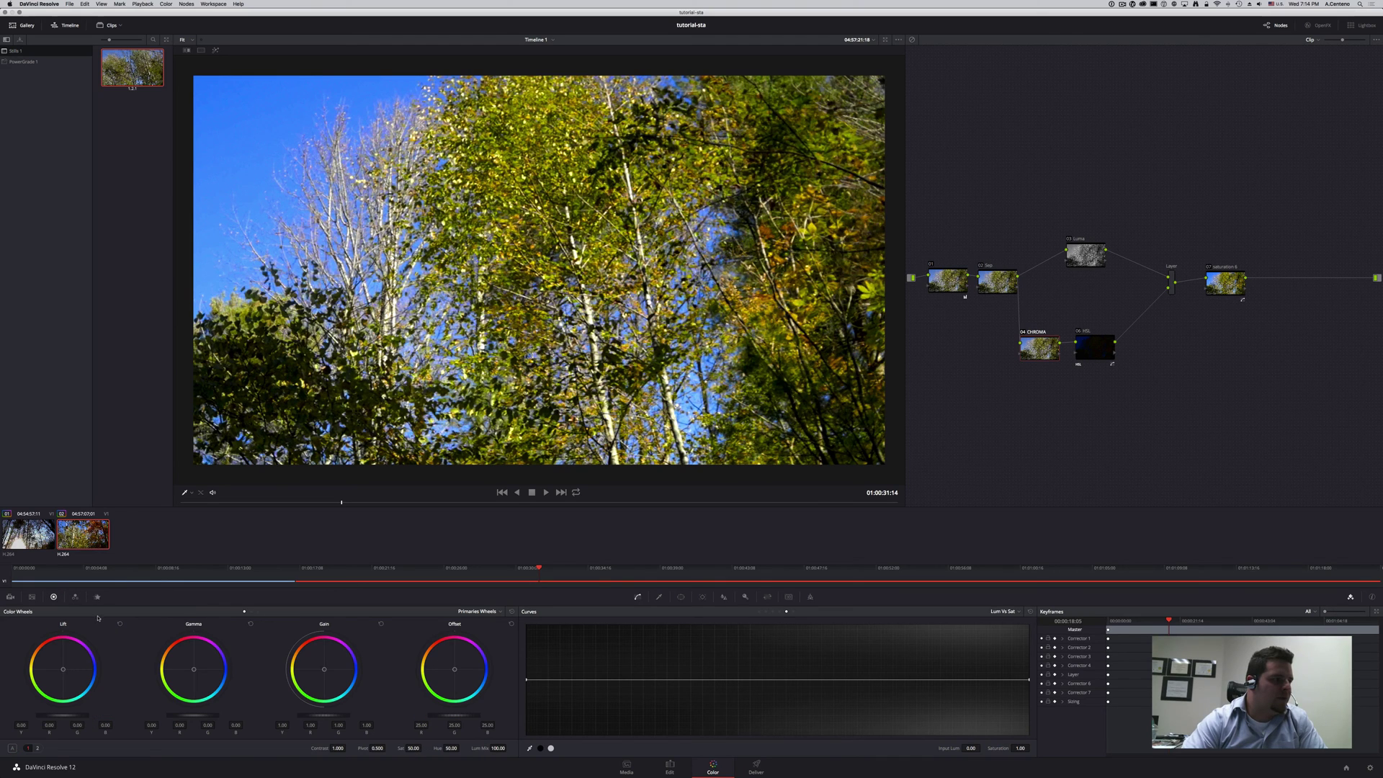
left_click(38, 748)
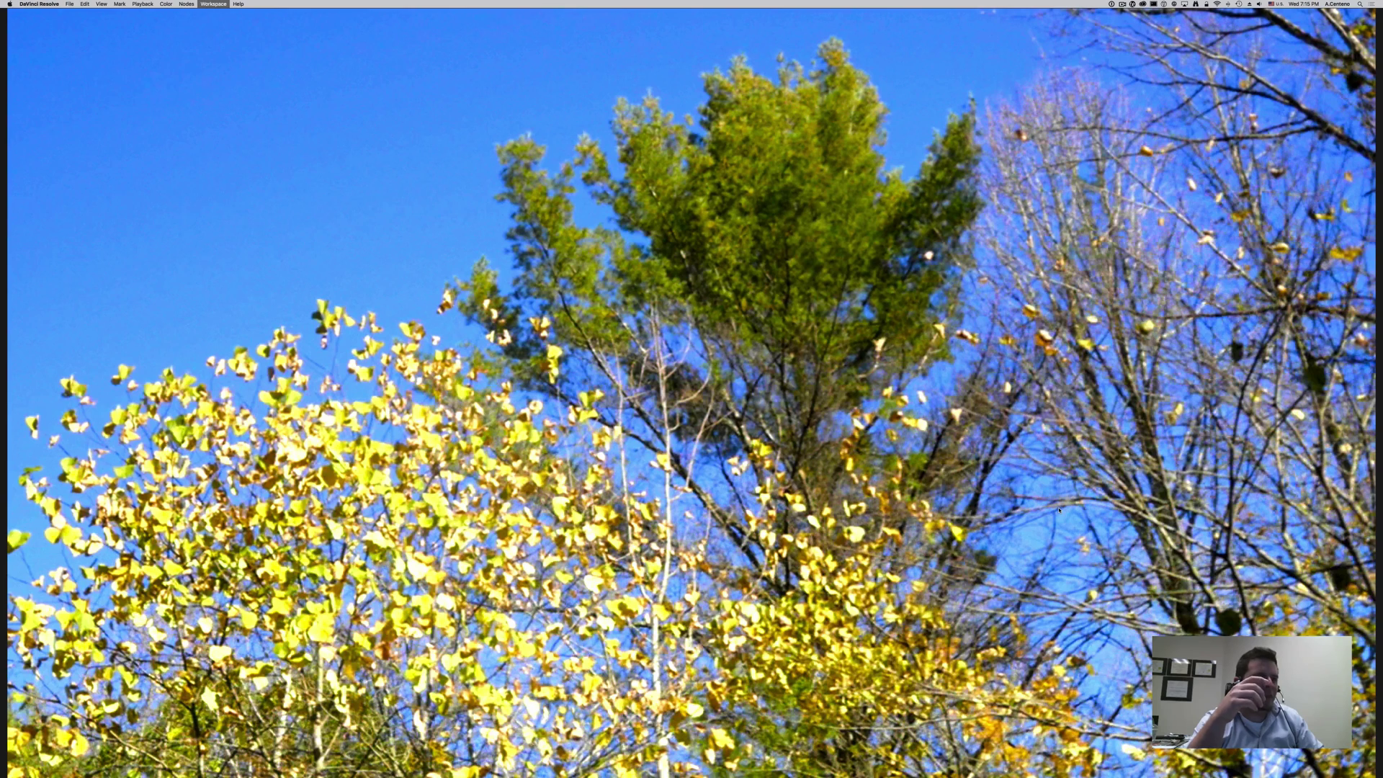
- Leave the full-screen viewer to return to the Color page
key("Escape")
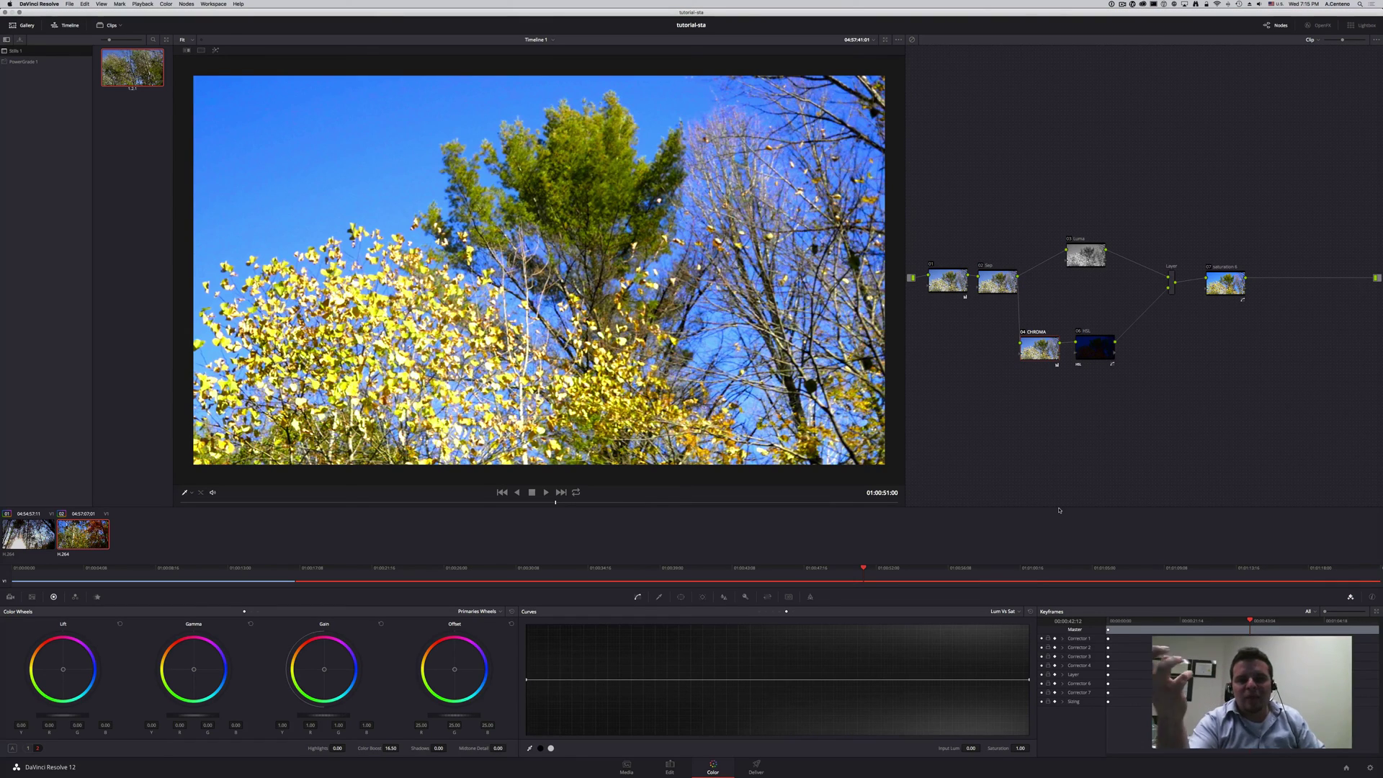